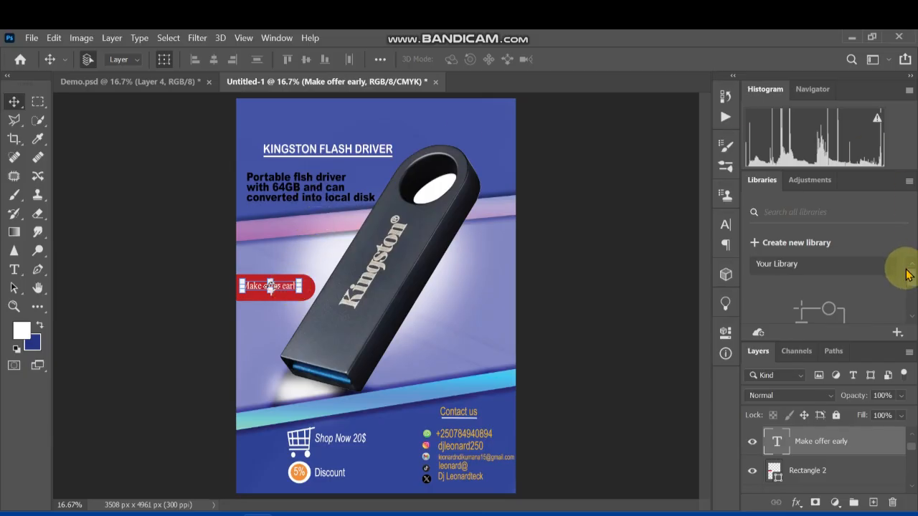
# Select the background image layer (Layer 0) of the Kingston flash drive flyer
pyautogui.hotkey('ctrl', '+')
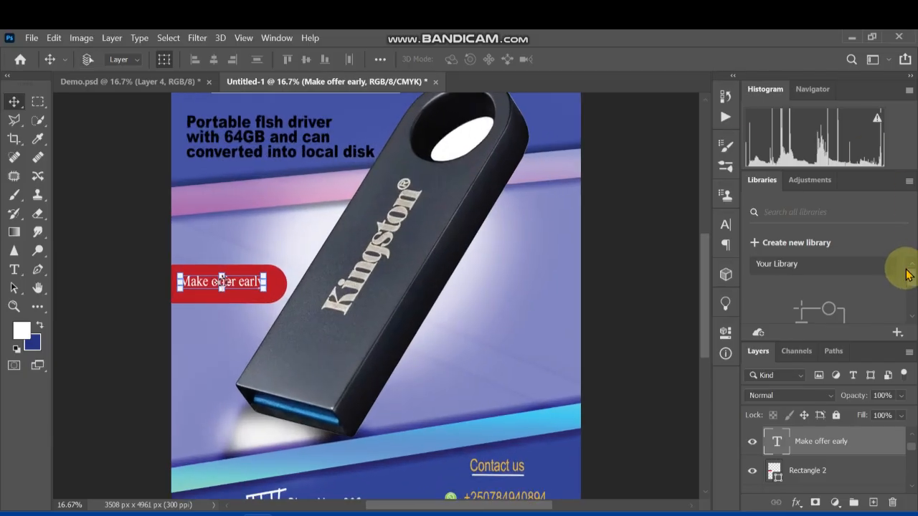
pyautogui.hotkey('ctrl', '-')
pyautogui.hotkey('ctrl', '-')
pyautogui.hotkey('ctrl', '-')
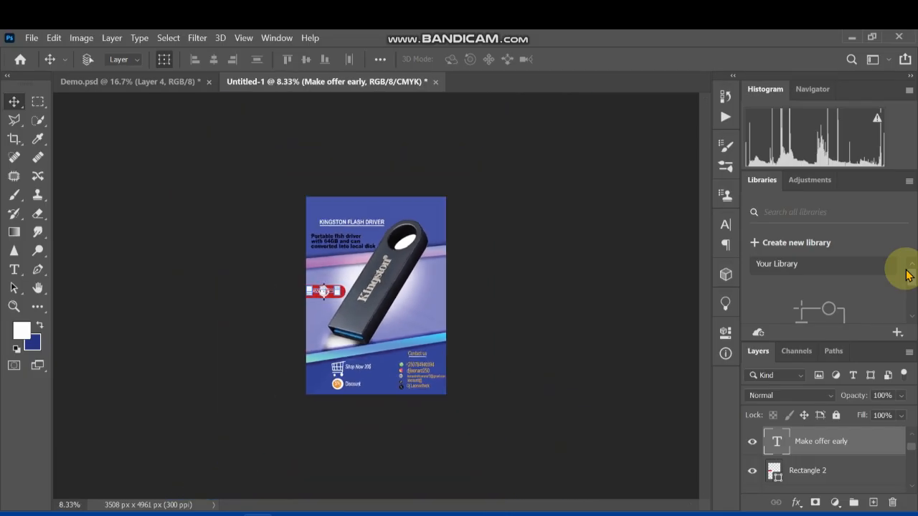
pyautogui.hotkey('ctrl', '+')
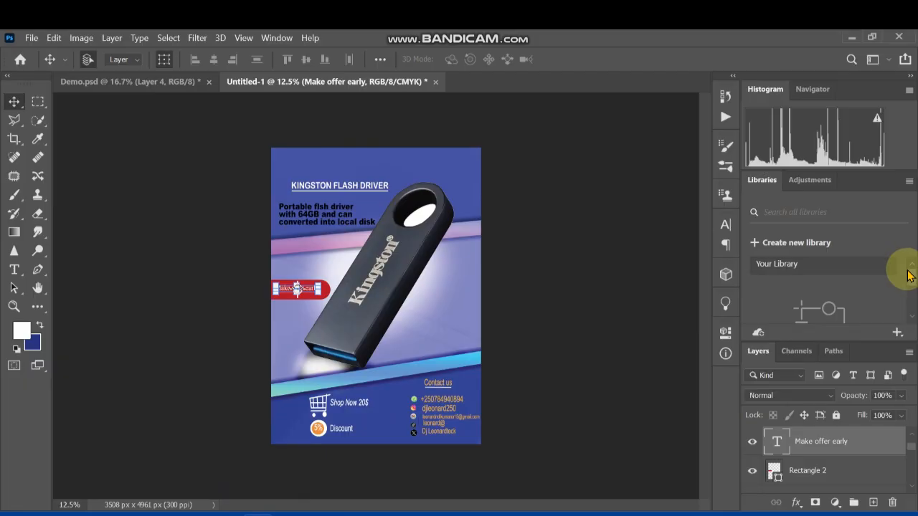
pyautogui.click(428, 297)
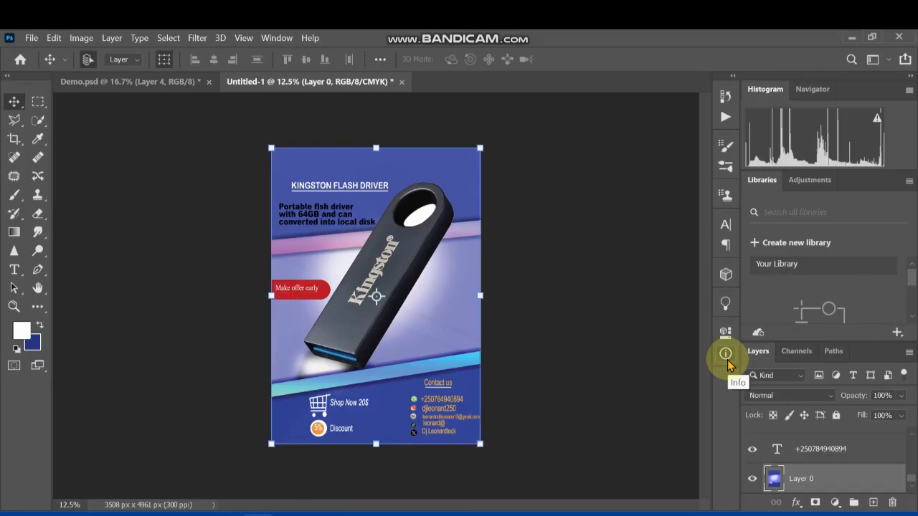
# Inspect the flyer's contact area and heading, hiding Layer 0 briefly and showing it again to check the background's role
pyautogui.hotkey('ctrl', '+')
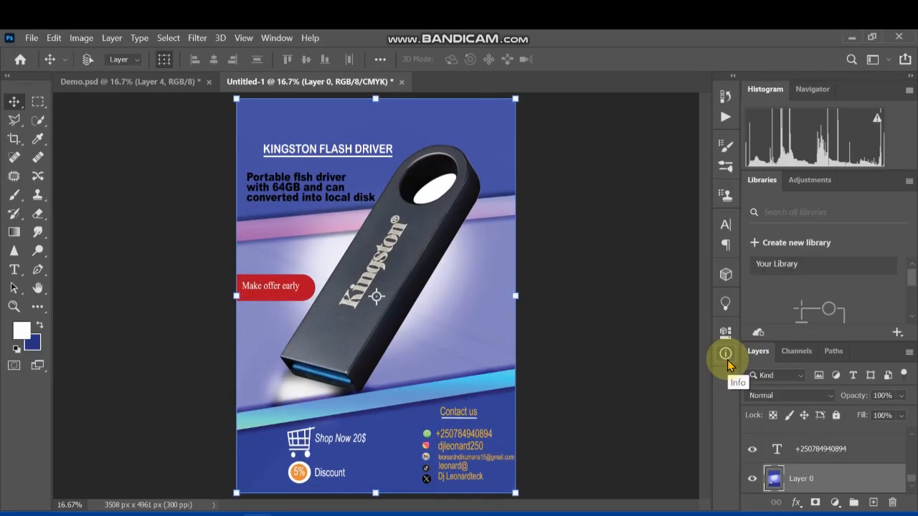
pyautogui.hotkey('ctrl', '+')
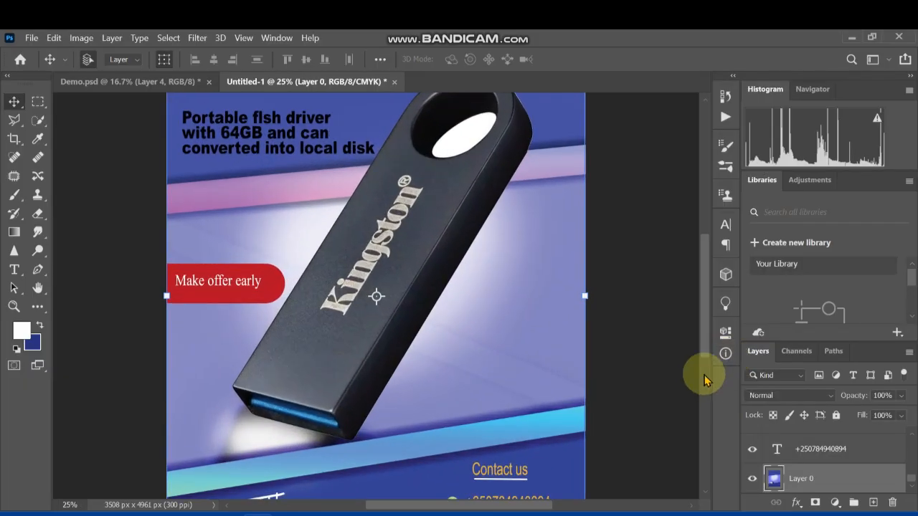
pyautogui.moveTo(707, 300); pyautogui.dragTo(678, 339)
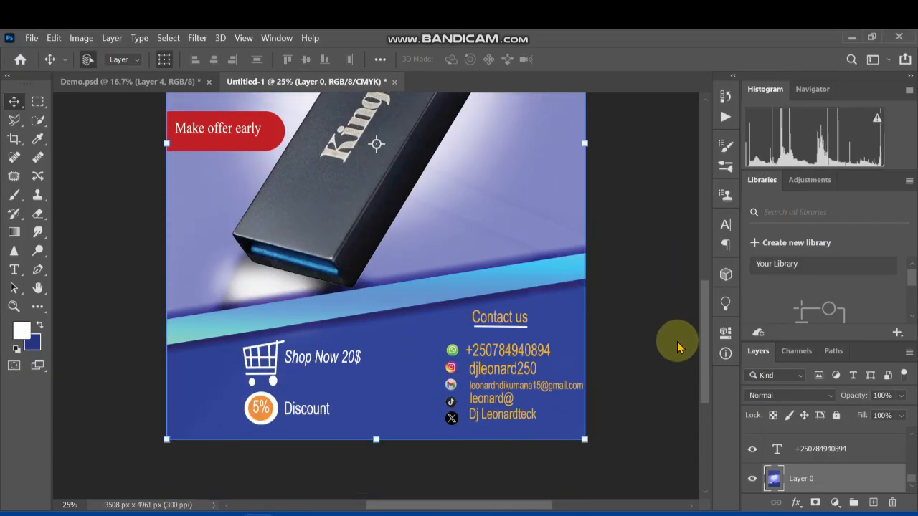
pyautogui.click(752, 480)
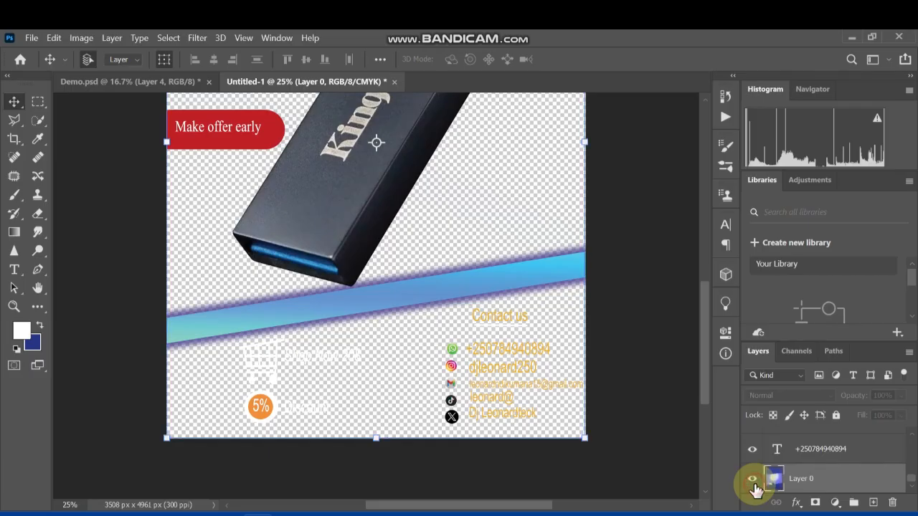
pyautogui.click(753, 480)
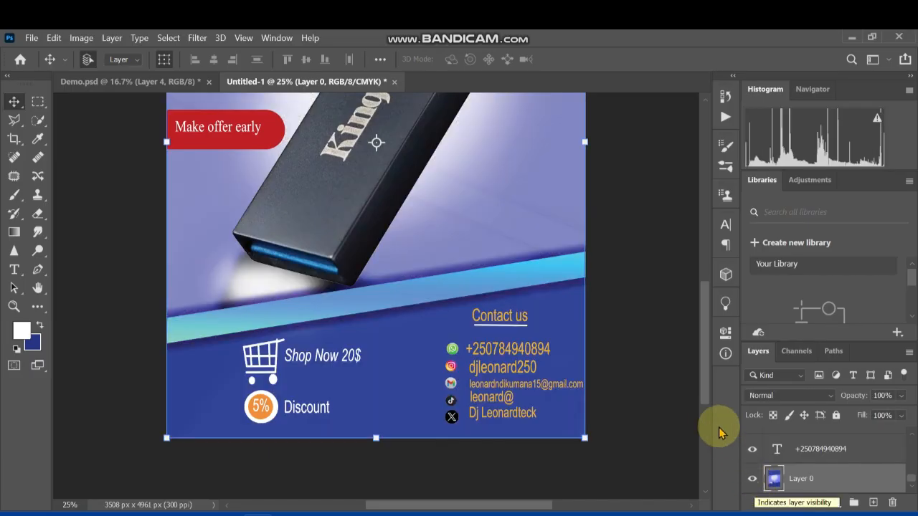
pyautogui.moveTo(701, 370); pyautogui.dragTo(708, 318)
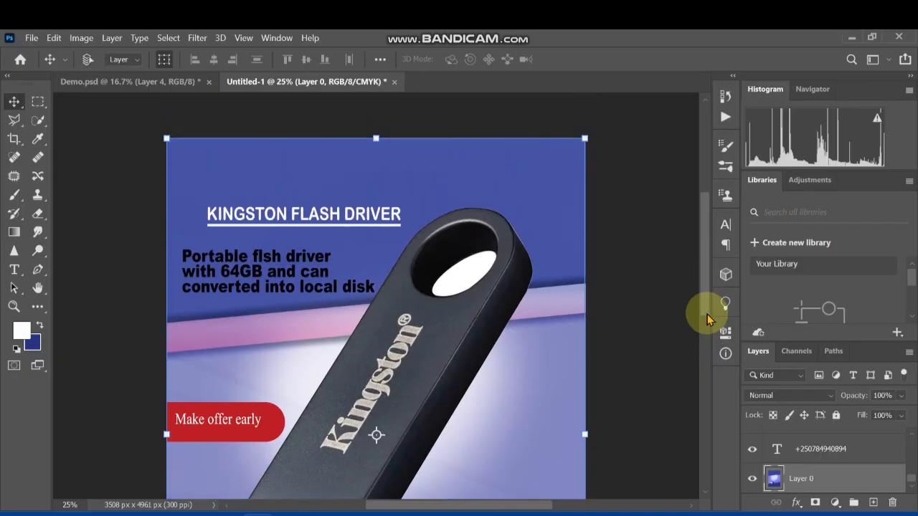
pyautogui.hotkey('ctrl', '-')
pyautogui.hotkey('ctrl', '-')
pyautogui.hotkey('ctrl', '+')
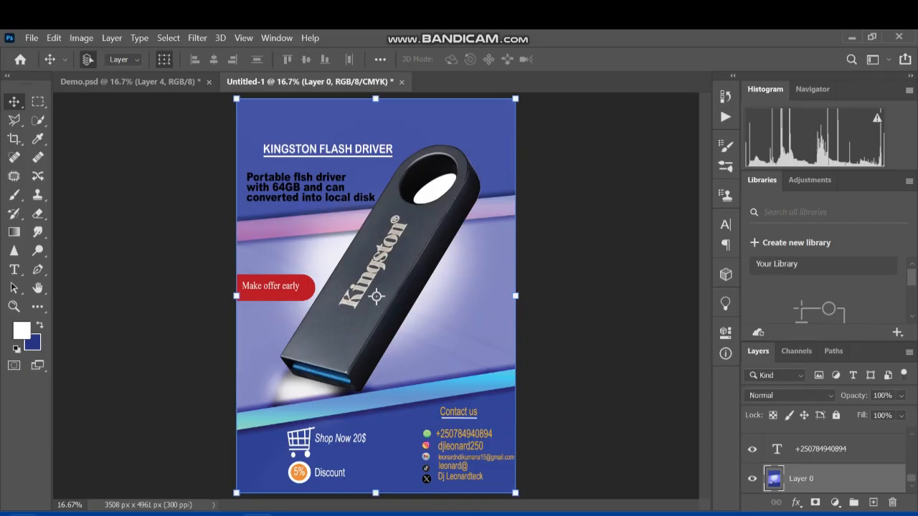
# Switch to File Explorer and find the logo files in the tech project folder on the Desktop
pyautogui.click(163, 513)
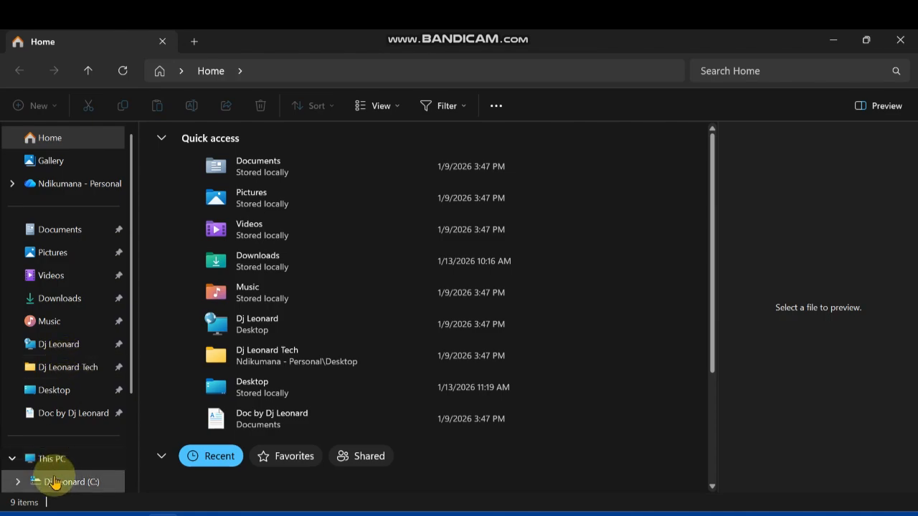
pyautogui.click(63, 377)
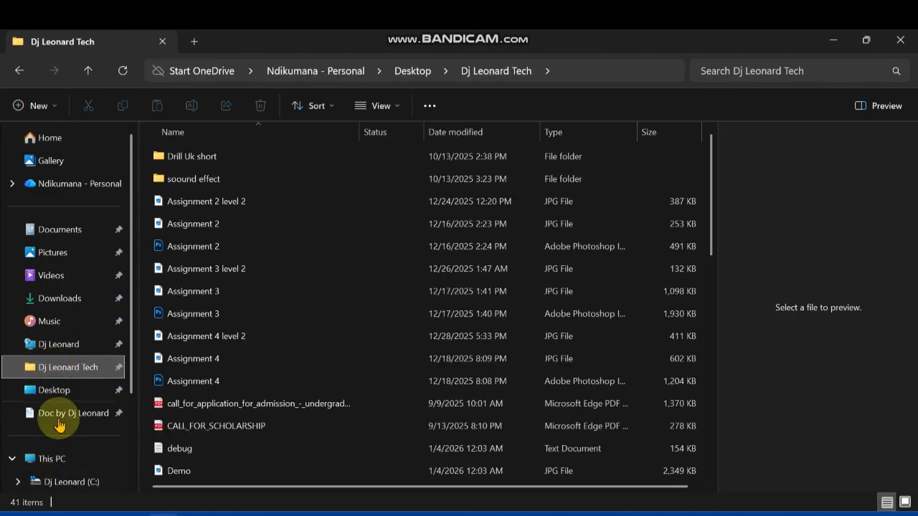
pyautogui.scroll(-8, 224, 270)
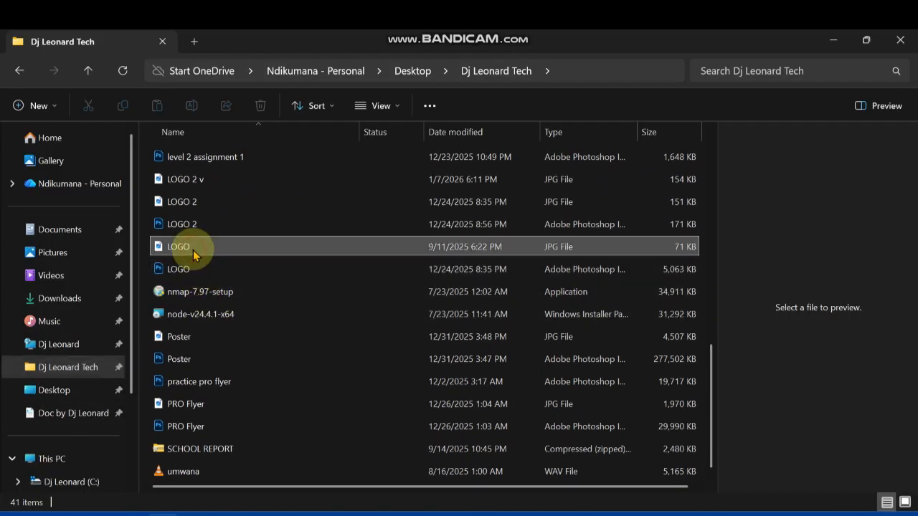
# Try placing the LOGO JPG file into the flyer
pyautogui.click(193, 251)
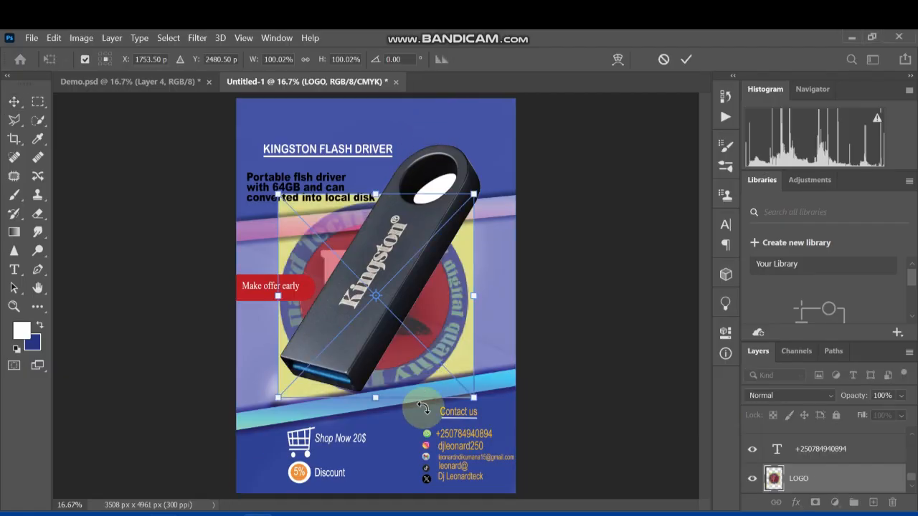
pyautogui.press('Escape')
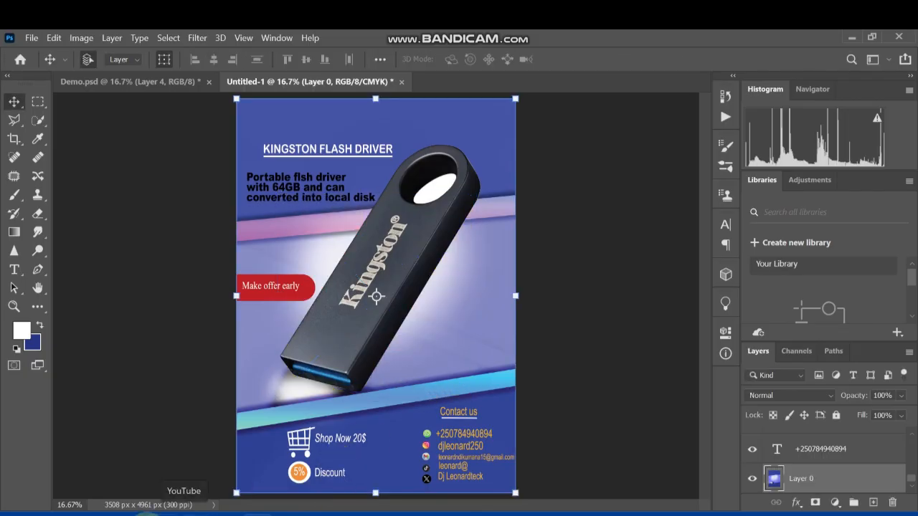
# Place the LOGO 2 JPG file from File Explorer into the flyer and position it in the page's upper-right corner
pyautogui.moveTo(172, 510)
pyautogui.click(174, 477)
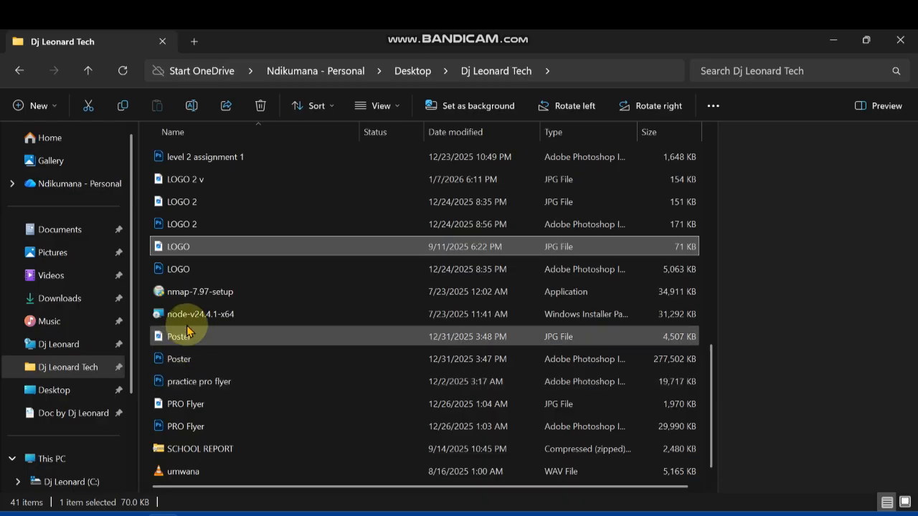
pyautogui.click(194, 204)
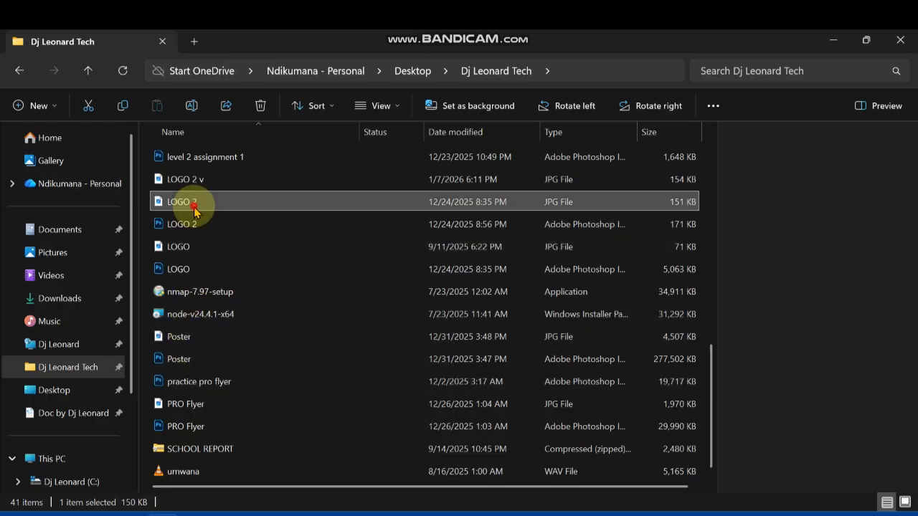
pyautogui.moveTo(194, 208); pyautogui.dragTo(398, 260)
pyautogui.moveTo(466, 153); pyautogui.dragTo(466, 151)
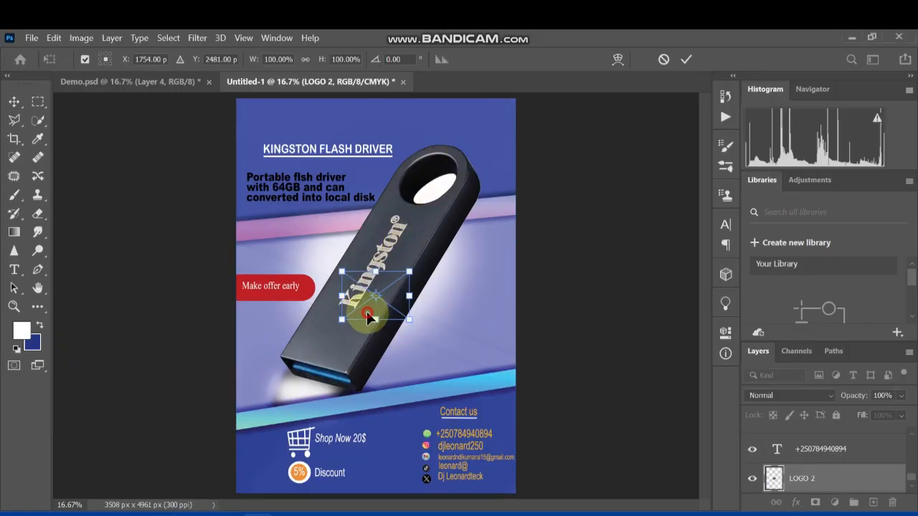
pyautogui.moveTo(367, 315); pyautogui.dragTo(478, 136)
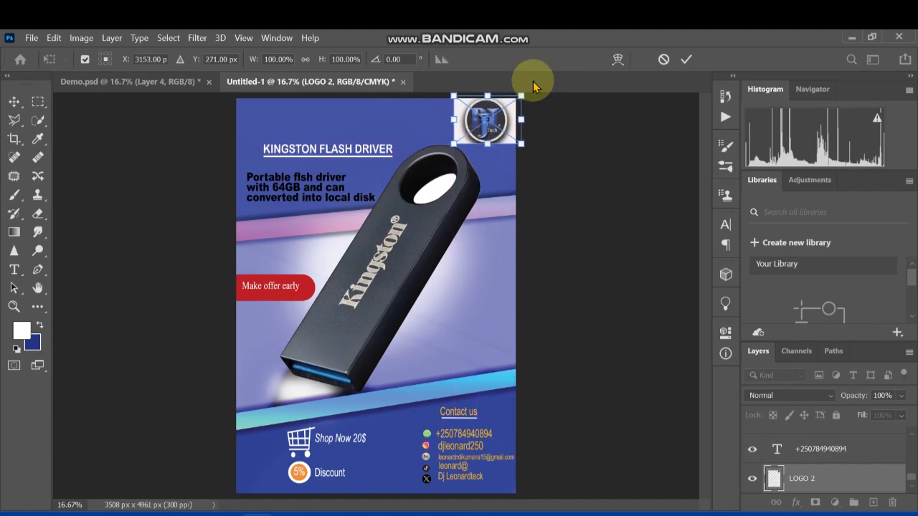
pyautogui.click(687, 59)
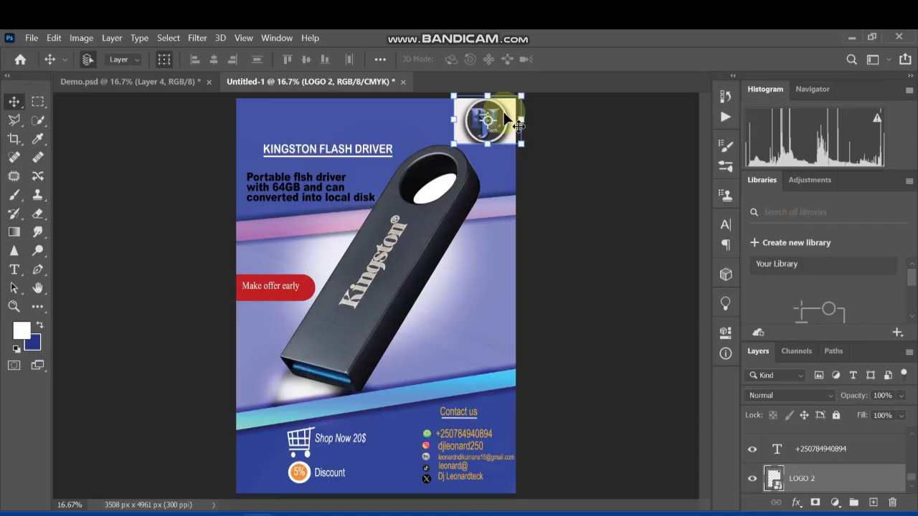
# Make an automatic subject selection on the placed LOGO 2 layer
pyautogui.hotkey('ctrl', '+')
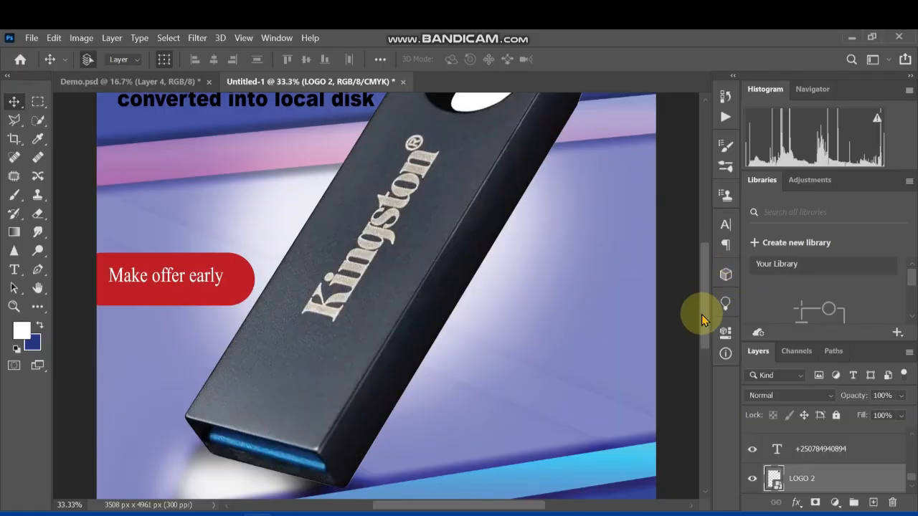
pyautogui.moveTo(700, 312); pyautogui.dragTo(700, 229)
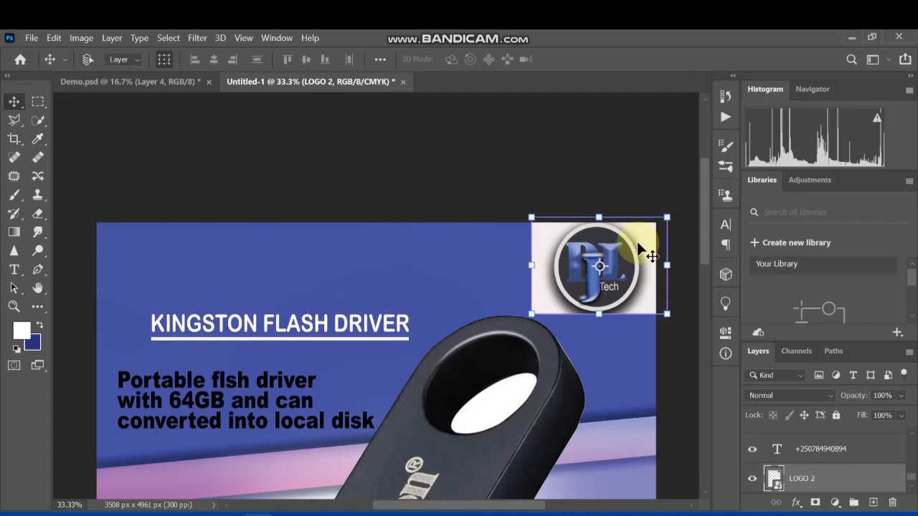
pyautogui.hotkey('ctrl', '+')
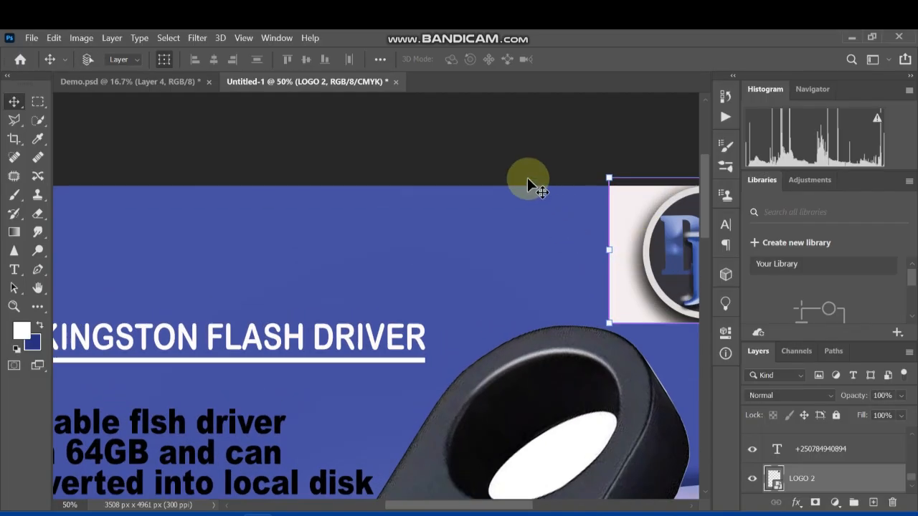
pyautogui.moveTo(447, 504); pyautogui.dragTo(492, 499)
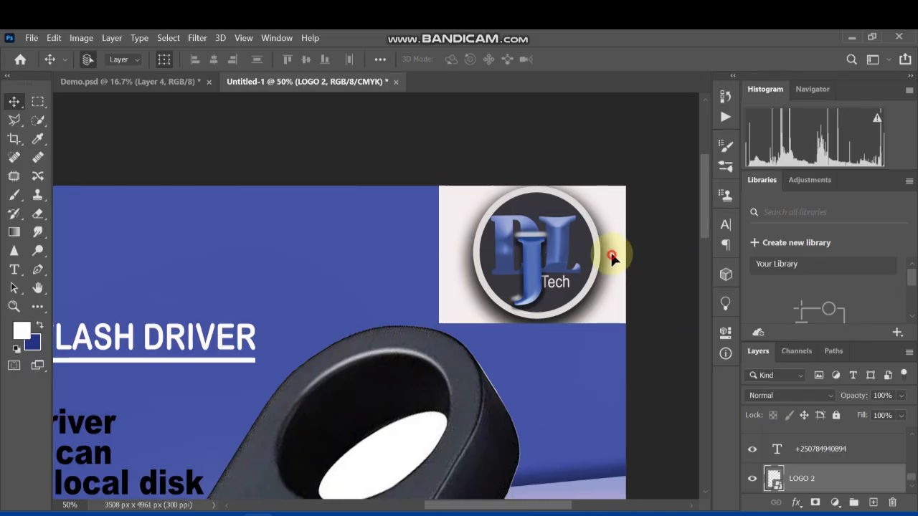
pyautogui.click(169, 38)
pyautogui.click(184, 195)
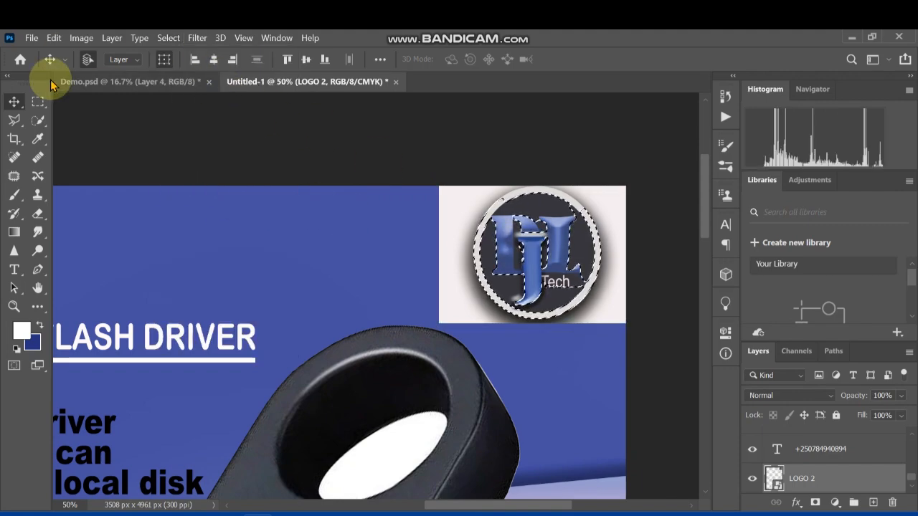
# Extend the selection over the whole circular logo with the Quick Selection tool and subtract the spill above its ring
pyautogui.click(38, 119)
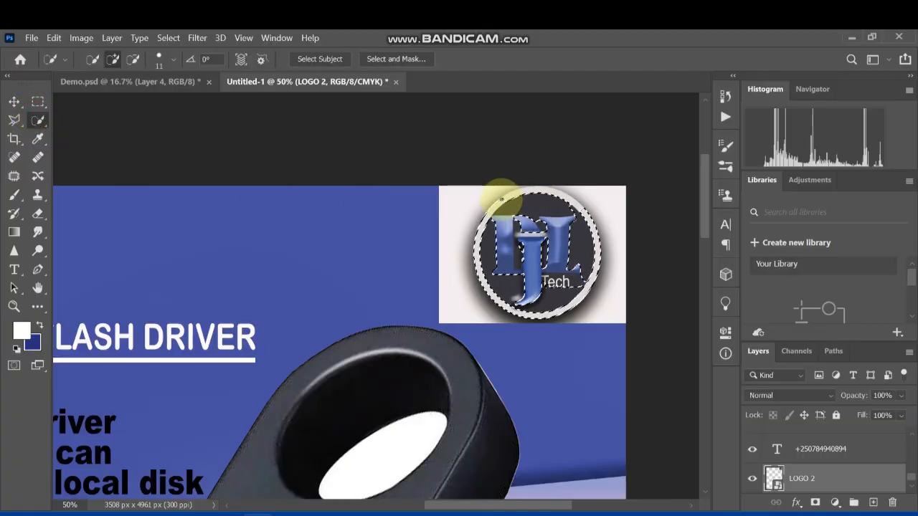
pyautogui.moveTo(510, 192)
pyautogui.mouseDown()
pyautogui.moveTo(538, 184)
pyautogui.moveTo(569, 195)
pyautogui.moveTo(512, 185)
pyautogui.moveTo(523, 213)
pyautogui.moveTo(502, 221)
pyautogui.moveTo(489, 213)
pyautogui.moveTo(492, 231)
pyautogui.mouseUp()
pyautogui.rightClick(523, 221)
pyautogui.click(524, 223)
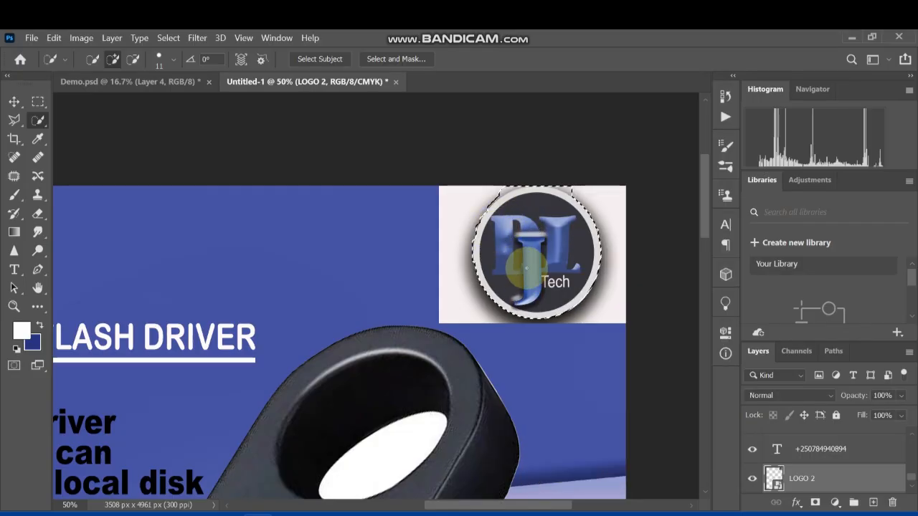
pyautogui.click(133, 58)
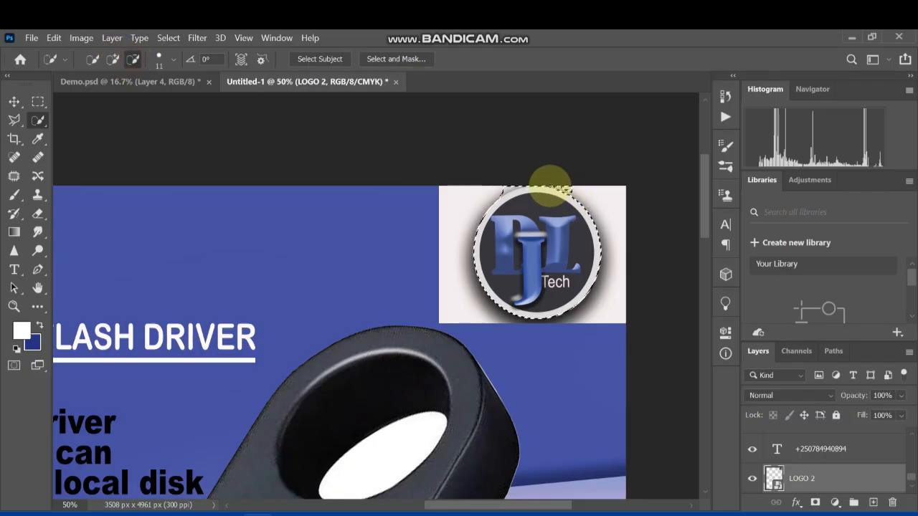
pyautogui.moveTo(550, 187); pyautogui.dragTo(544, 185)
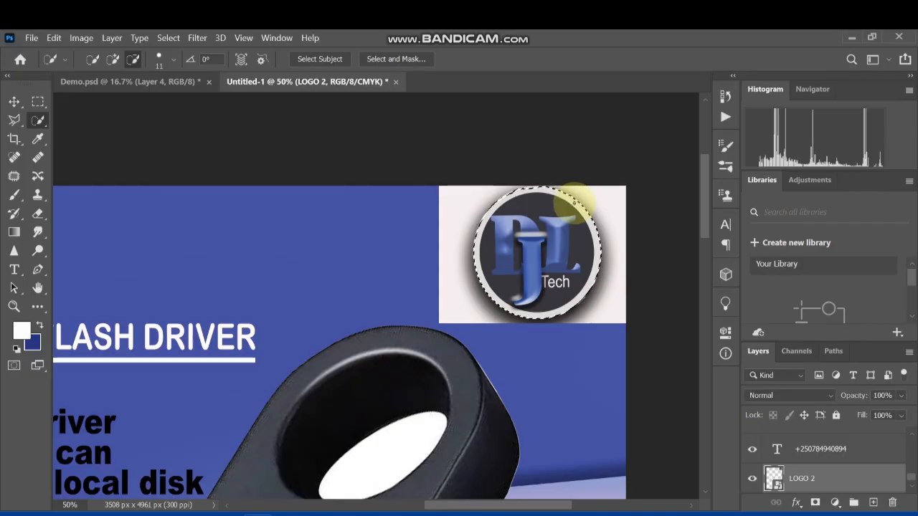
# Refine the selection along the logo ring's upper edge at close range, adding missed ring areas and subtracting the background spill
pyautogui.hotkey('ctrl', '+')
pyautogui.hotkey('ctrl', '+')
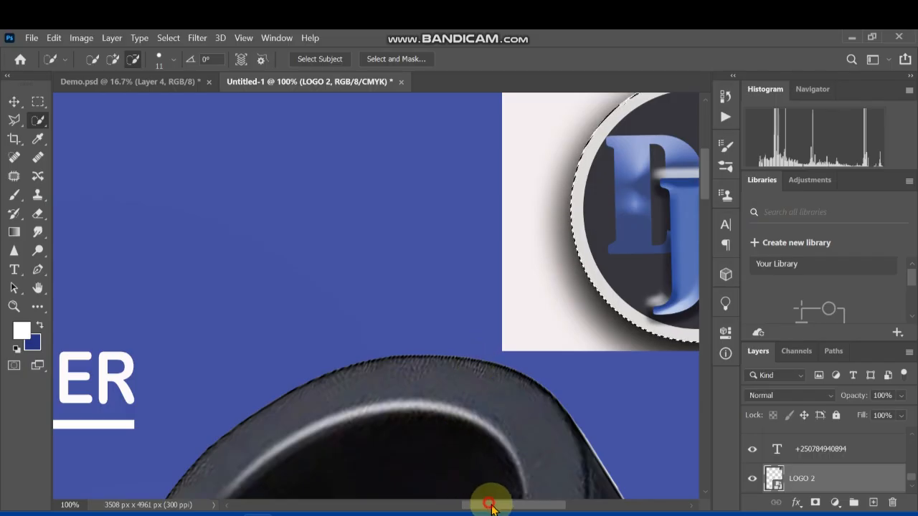
pyautogui.moveTo(492, 505); pyautogui.dragTo(547, 504)
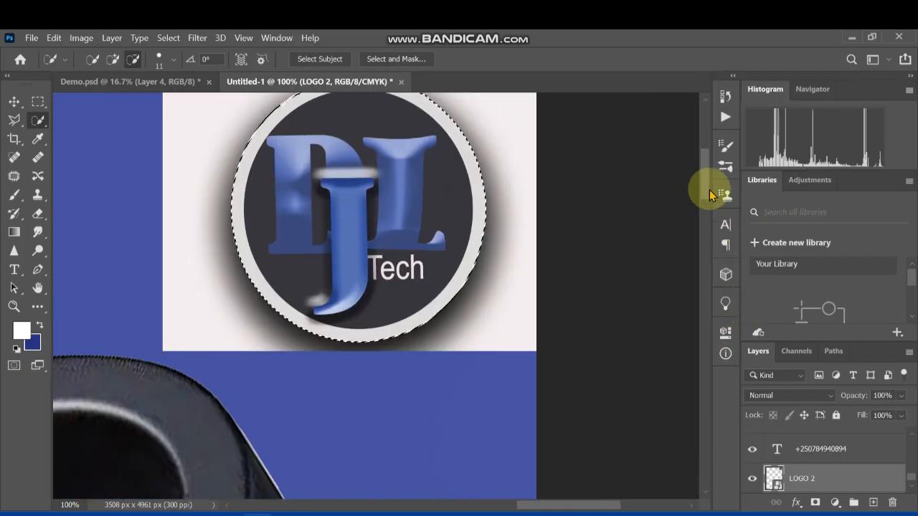
pyautogui.scroll(3, 708, 176)
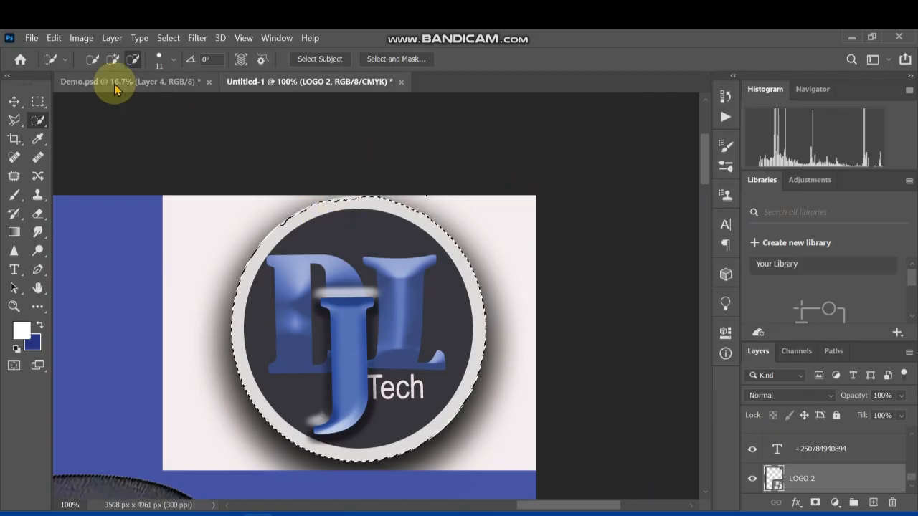
pyautogui.click(111, 59)
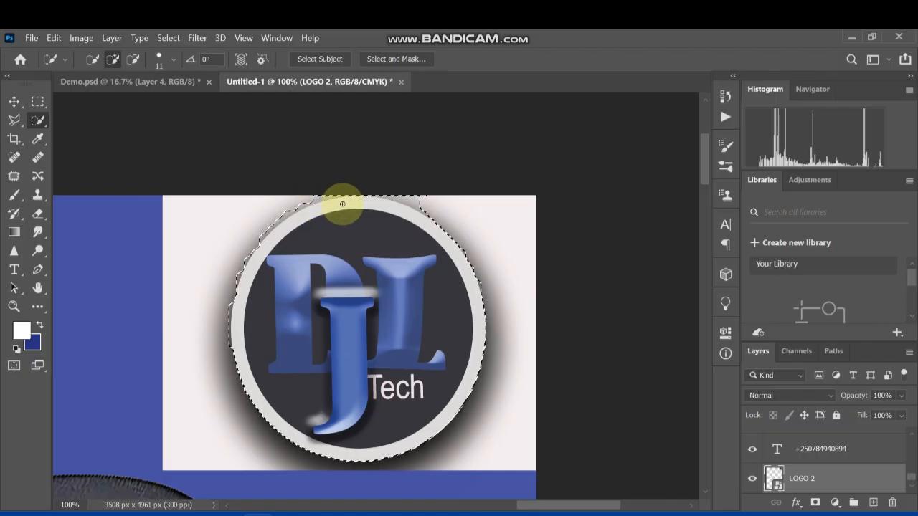
pyautogui.click(132, 58)
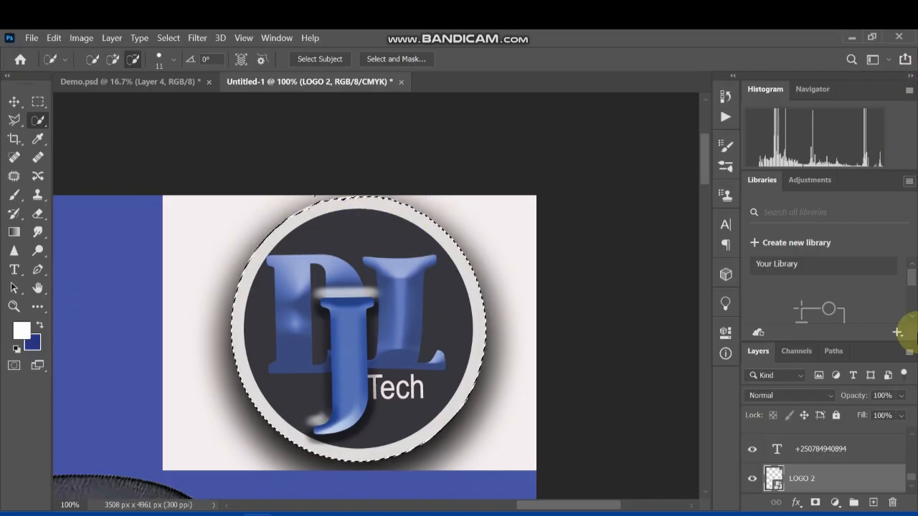
# Try masking the LOGO 2 layer with the circular selection, and undo the mask
pyautogui.click(815, 503)
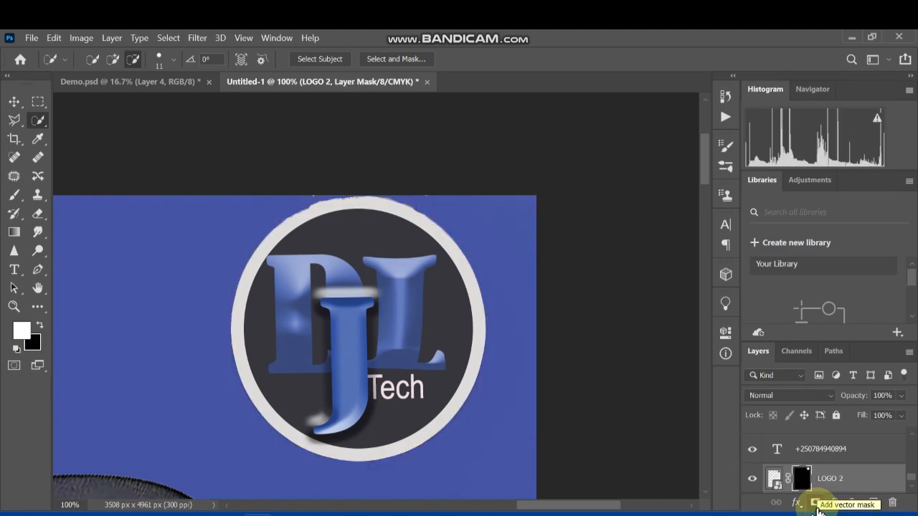
pyautogui.hotkey('ctrl', 'z')
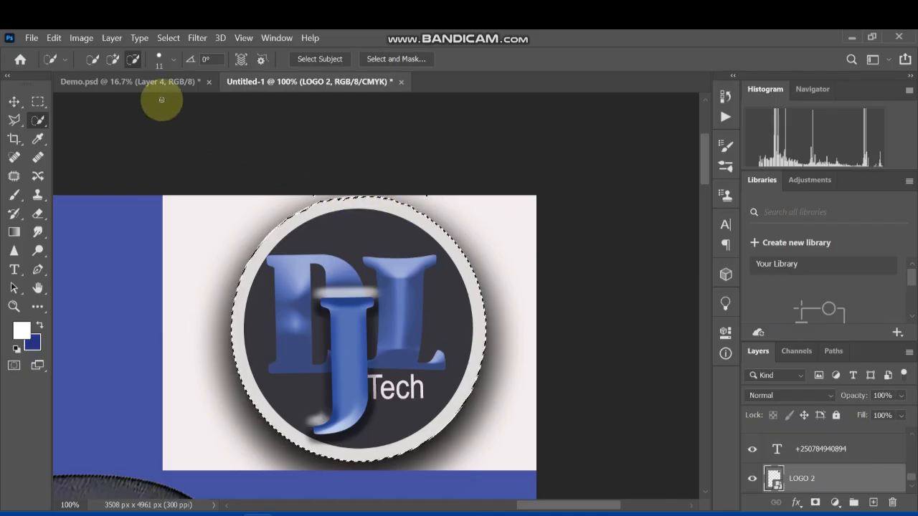
# Rework the Quick Selection along the logo ring's upper edge by adding and subtracting areas, and clear the selection
pyautogui.click(113, 59)
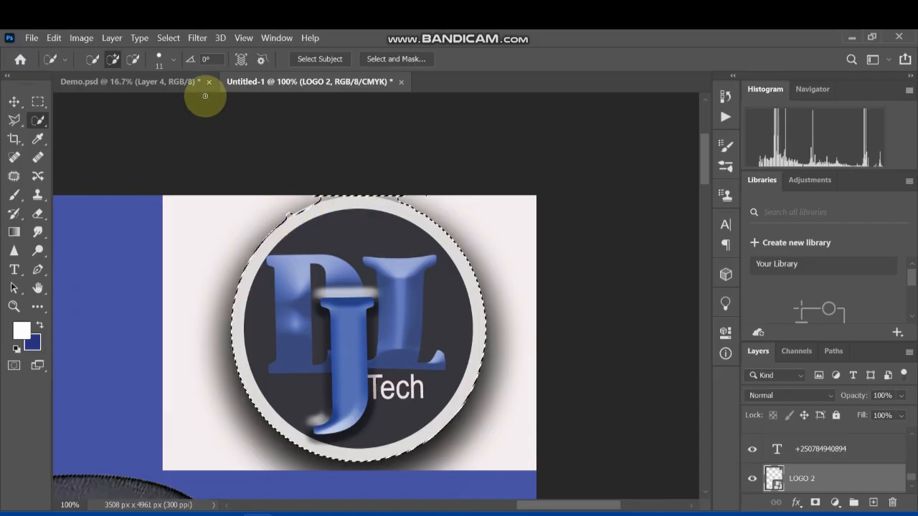
pyautogui.click(133, 59)
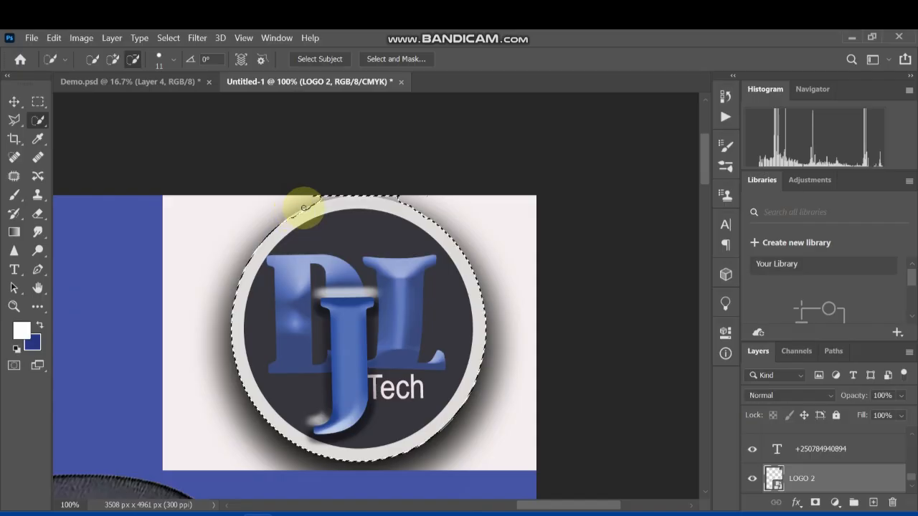
pyautogui.moveTo(304, 208)
pyautogui.mouseDown()
pyautogui.moveTo(346, 191)
pyautogui.moveTo(317, 193)
pyautogui.moveTo(338, 201)
pyautogui.moveTo(383, 196)
pyautogui.mouseUp()
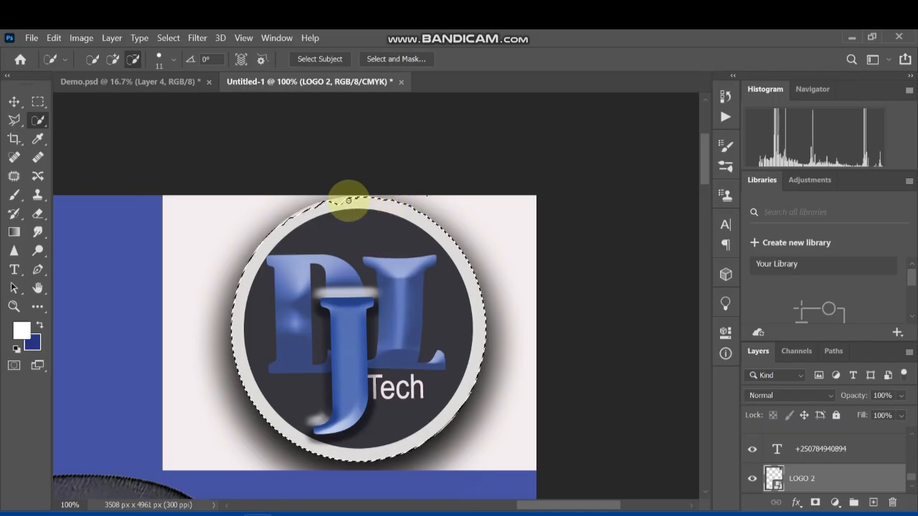
pyautogui.click(112, 59)
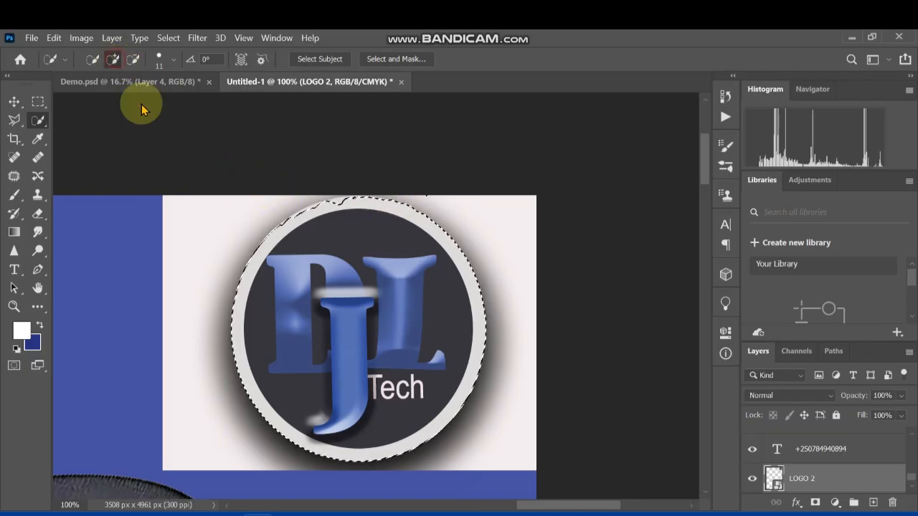
pyautogui.click(342, 206)
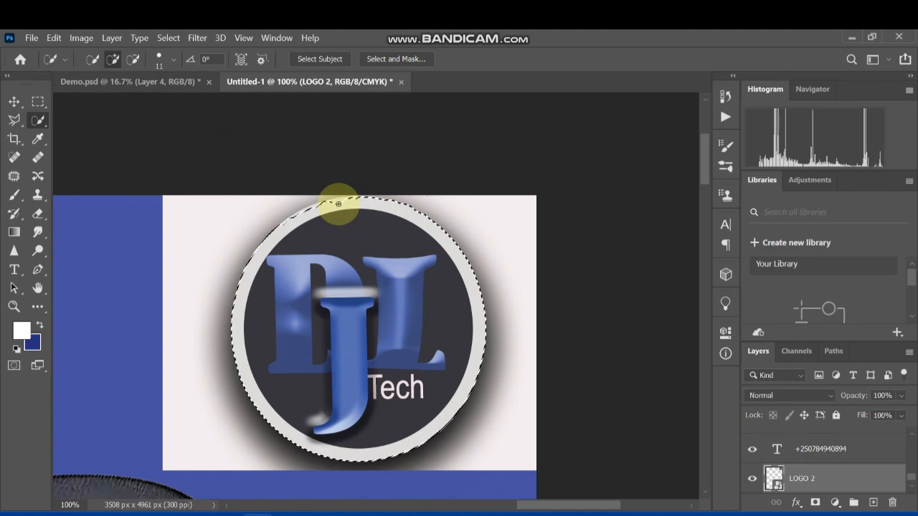
pyautogui.moveTo(338, 204)
pyautogui.mouseDown()
pyautogui.moveTo(307, 205)
pyautogui.moveTo(283, 222)
pyautogui.mouseUp()
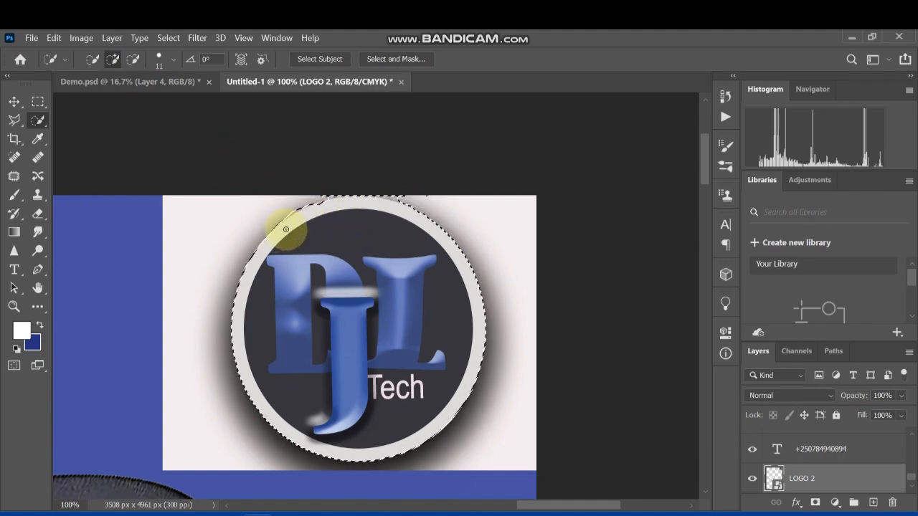
pyautogui.hotkey('ctrl', 'd')
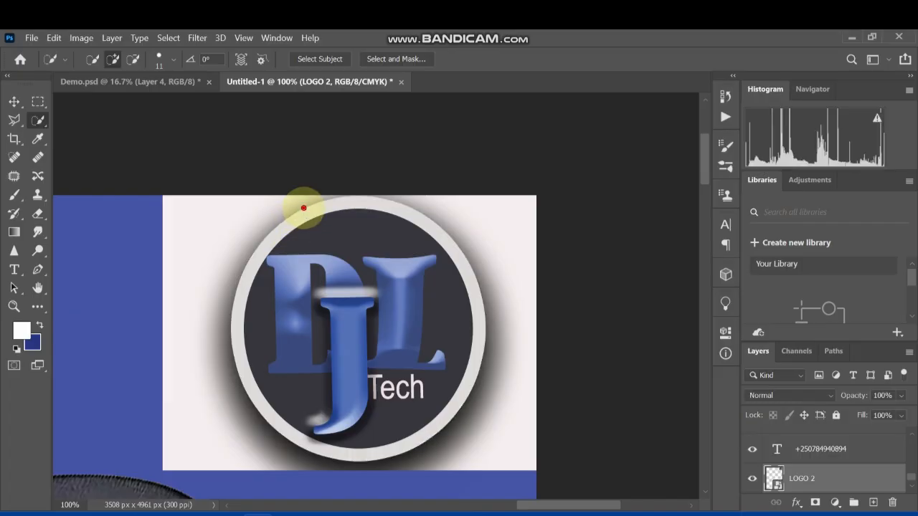
# Quick-select the white background left of the badge and try to delete it from the LOGO 2 smart object
pyautogui.moveTo(321, 215)
pyautogui.mouseDown()
pyautogui.moveTo(352, 261)
pyautogui.moveTo(358, 288)
pyautogui.moveTo(330, 330)
pyautogui.moveTo(294, 344)
pyautogui.moveTo(279, 318)
pyautogui.moveTo(273, 259)
pyautogui.moveTo(279, 186)
pyautogui.mouseUp()
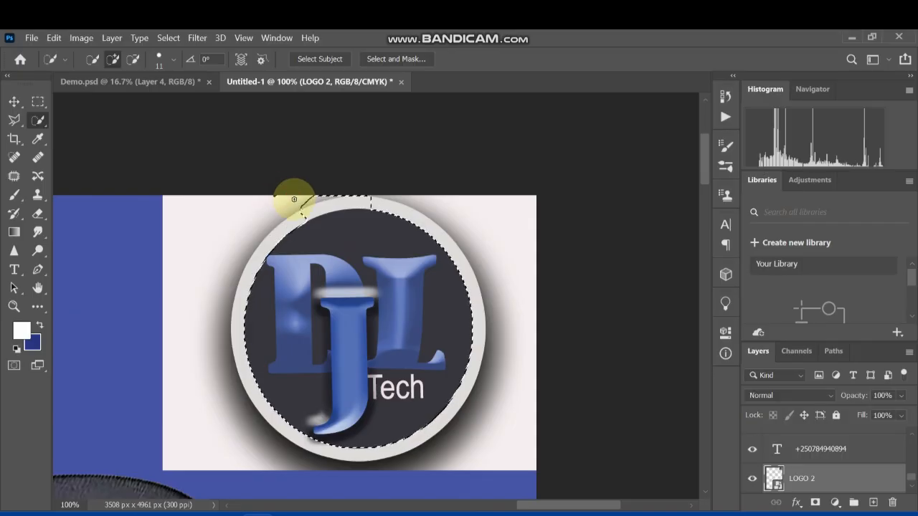
pyautogui.hotkey('ctrl', 'd')
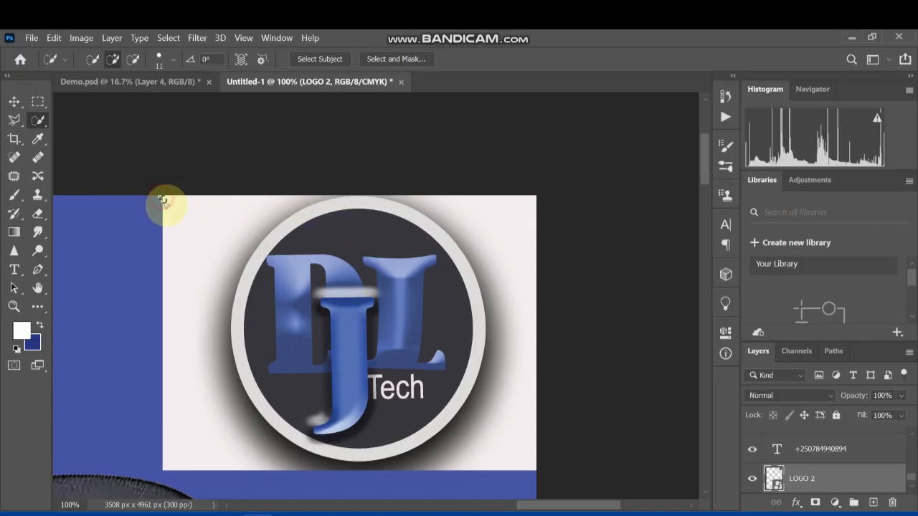
pyautogui.moveTo(163, 200); pyautogui.dragTo(172, 220)
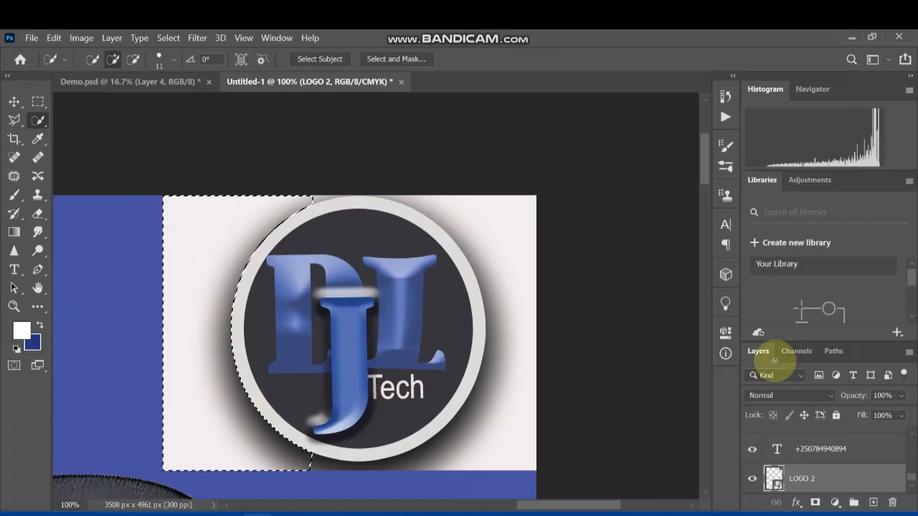
pyautogui.press('Delete')
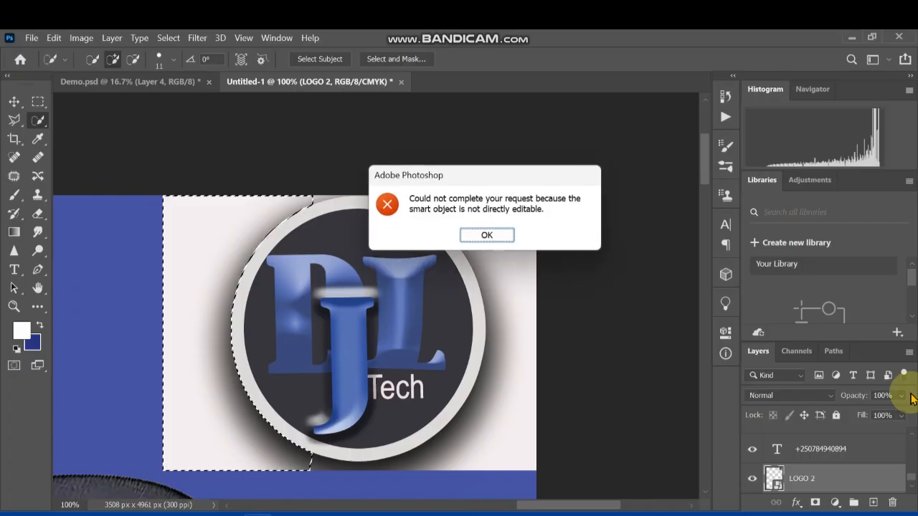
pyautogui.click(490, 234)
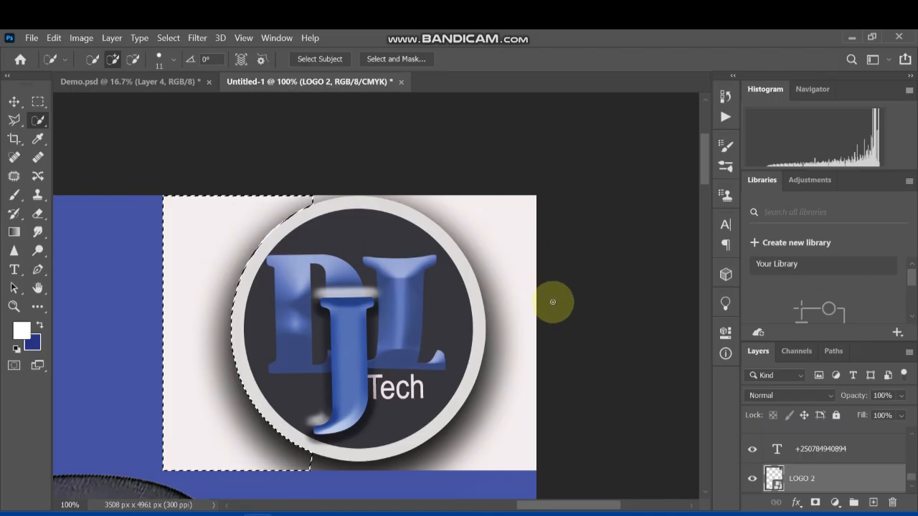
# Open the LOGO 2 smart object's source image and unlock its Background layer
pyautogui.doubleClick(769, 482)
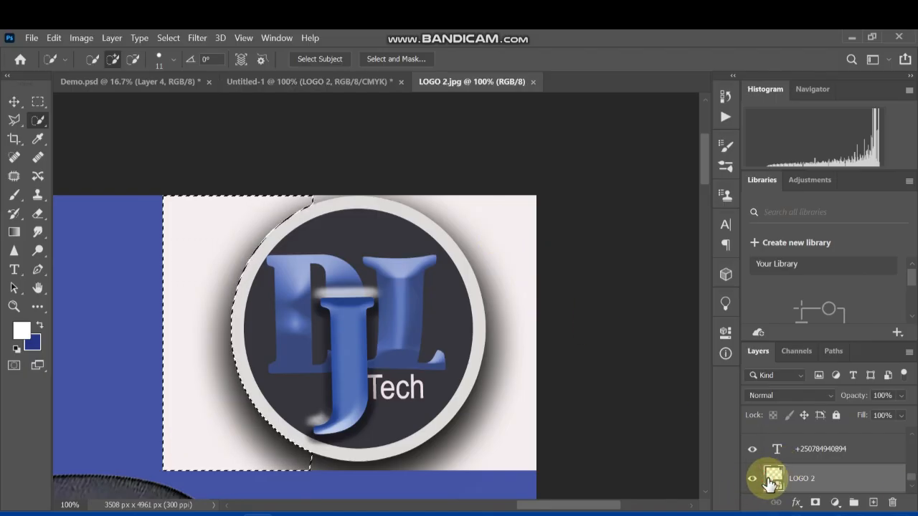
pyautogui.click(466, 86)
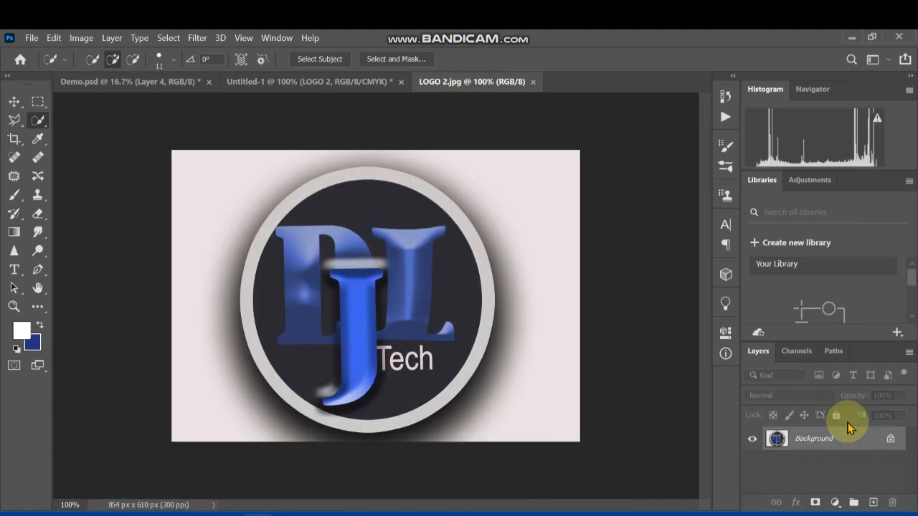
pyautogui.click(890, 439)
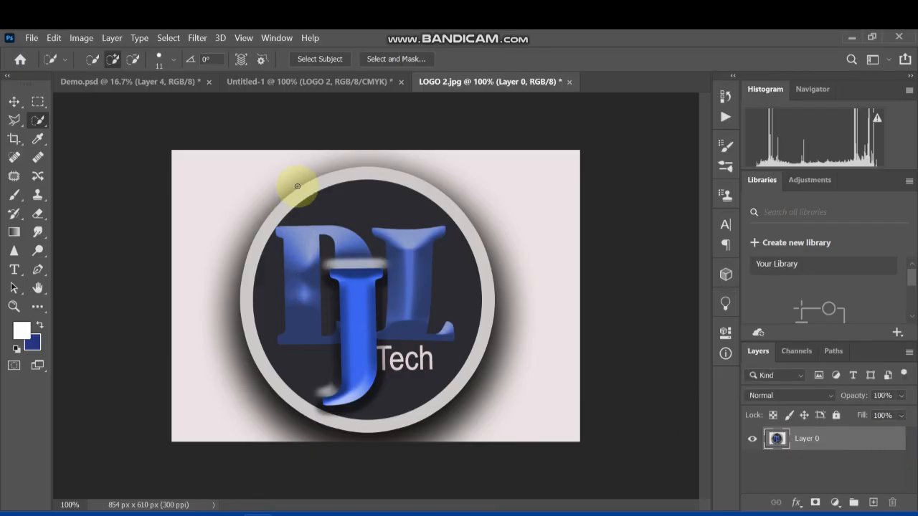
# Select and delete the background on the left and right of the badge in LOGO 2.jpg, and deselect
pyautogui.moveTo(317, 176); pyautogui.dragTo(288, 164)
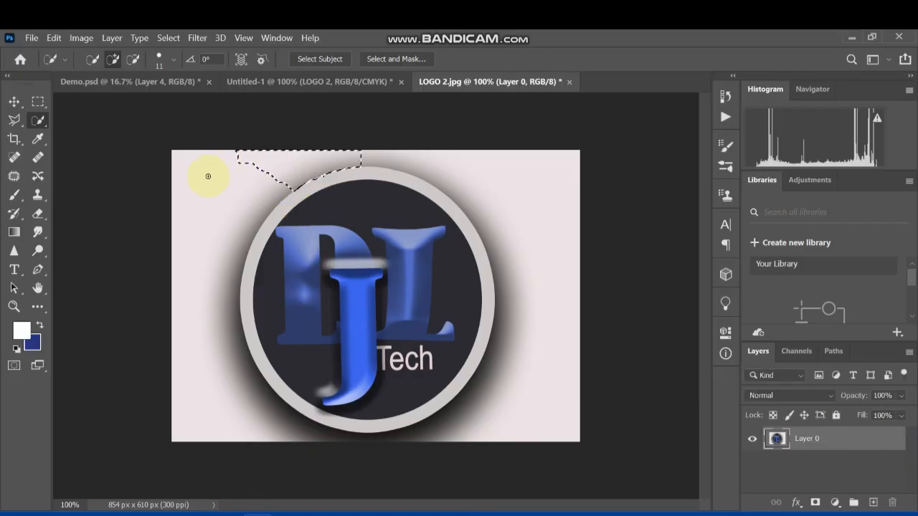
pyautogui.moveTo(208, 176)
pyautogui.mouseDown()
pyautogui.moveTo(180, 220)
pyautogui.moveTo(6, 256)
pyautogui.moveTo(3, 307)
pyautogui.mouseUp()
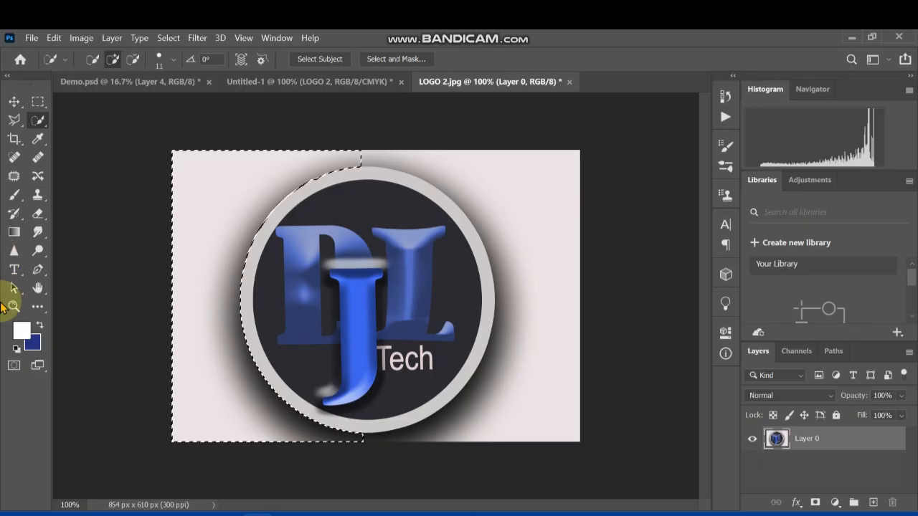
pyautogui.press('Delete')
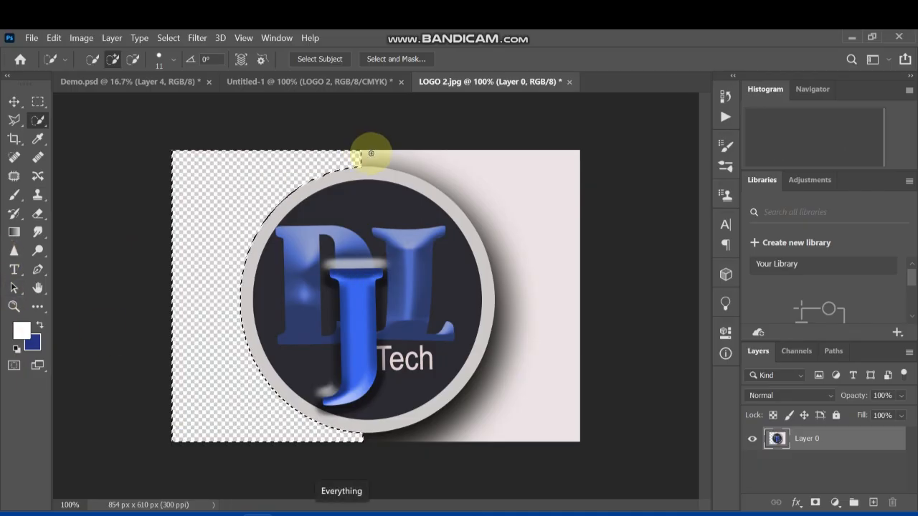
pyautogui.moveTo(354, 152)
pyautogui.mouseDown()
pyautogui.moveTo(482, 166)
pyautogui.moveTo(520, 192)
pyautogui.moveTo(565, 264)
pyautogui.mouseUp()
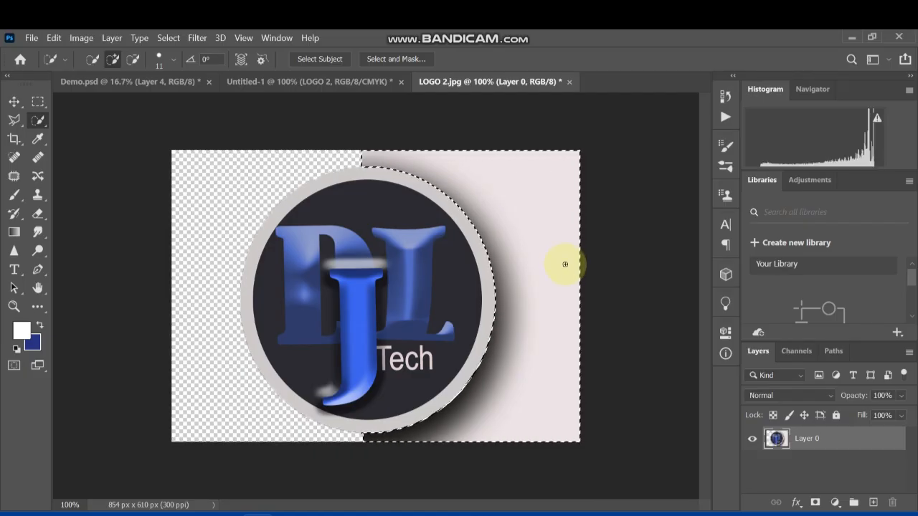
pyautogui.press('Delete')
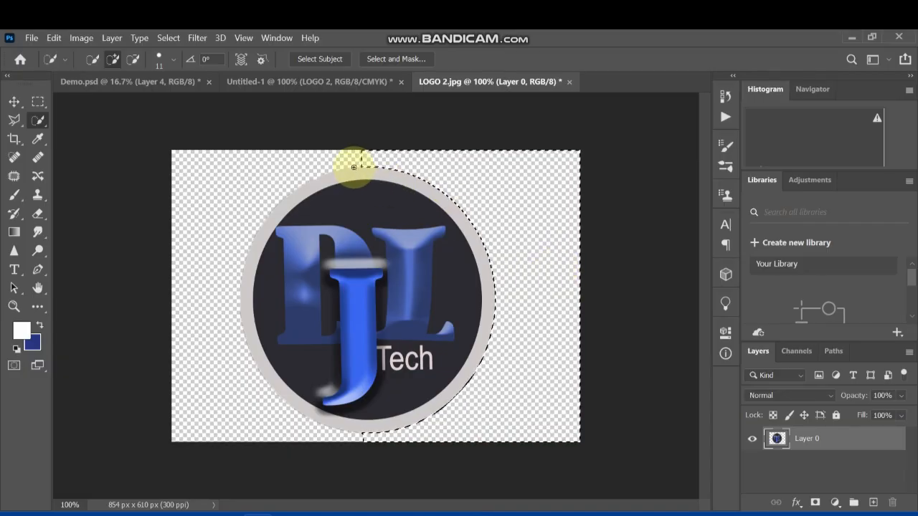
pyautogui.hotkey('ctrl', 'd')
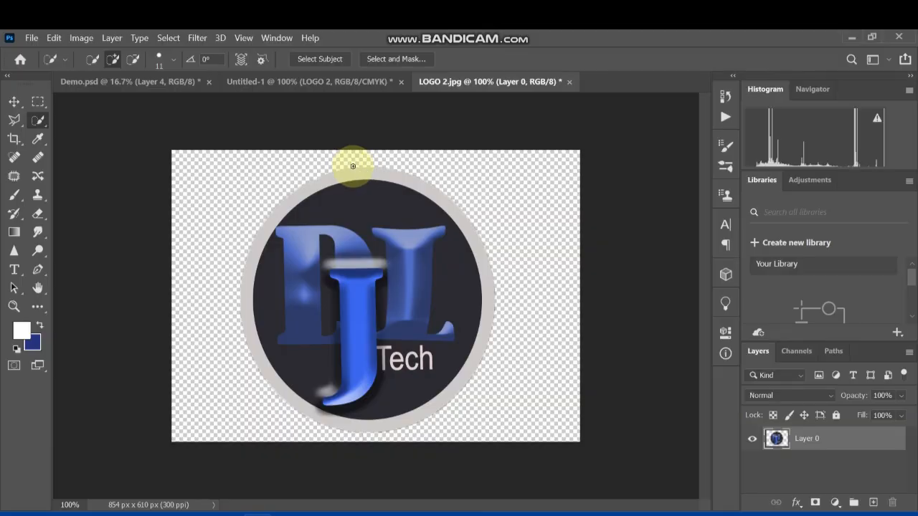
# Select and cut the whole circular badge from LOGO 2.jpg, and close that document without saving changes
pyautogui.moveTo(353, 167)
pyautogui.mouseDown()
pyautogui.moveTo(424, 239)
pyautogui.moveTo(461, 349)
pyautogui.moveTo(395, 422)
pyautogui.moveTo(405, 422)
pyautogui.mouseUp()
pyautogui.moveTo(454, 404)
pyautogui.mouseDown()
pyautogui.moveTo(431, 328)
pyautogui.moveTo(390, 293)
pyautogui.moveTo(347, 235)
pyautogui.moveTo(296, 226)
pyautogui.moveTo(324, 240)
pyautogui.moveTo(331, 264)
pyautogui.moveTo(321, 267)
pyautogui.moveTo(375, 280)
pyautogui.moveTo(327, 294)
pyautogui.moveTo(370, 283)
pyautogui.moveTo(386, 302)
pyautogui.moveTo(404, 367)
pyautogui.moveTo(382, 357)
pyautogui.moveTo(386, 347)
pyautogui.moveTo(420, 363)
pyautogui.mouseUp()
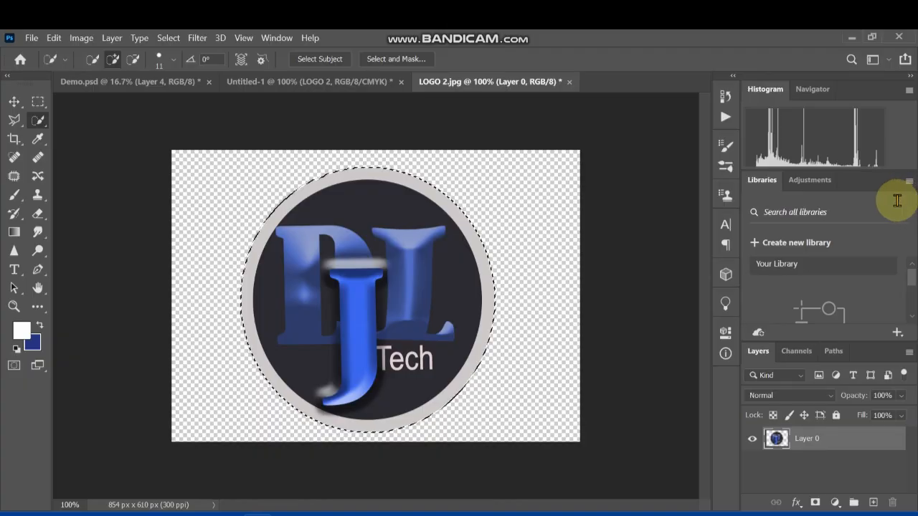
pyautogui.hotkey('ctrl', 'x')
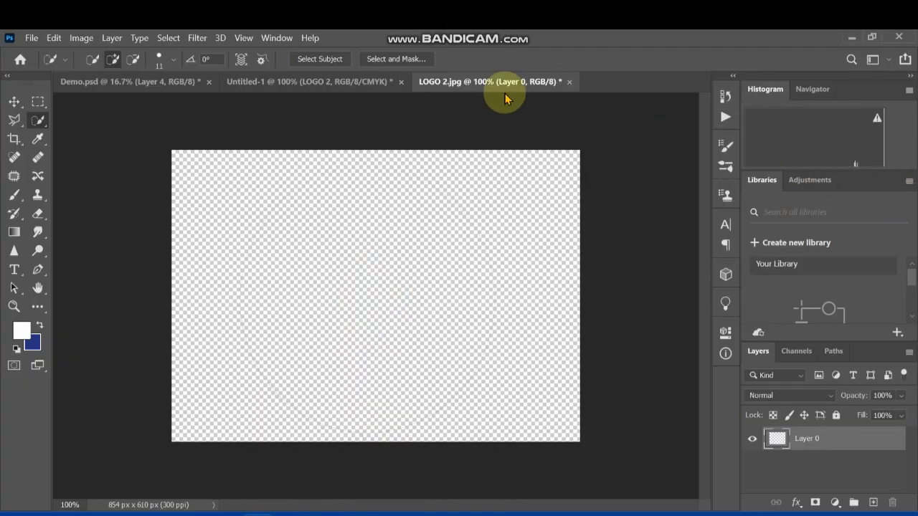
pyautogui.click(570, 81)
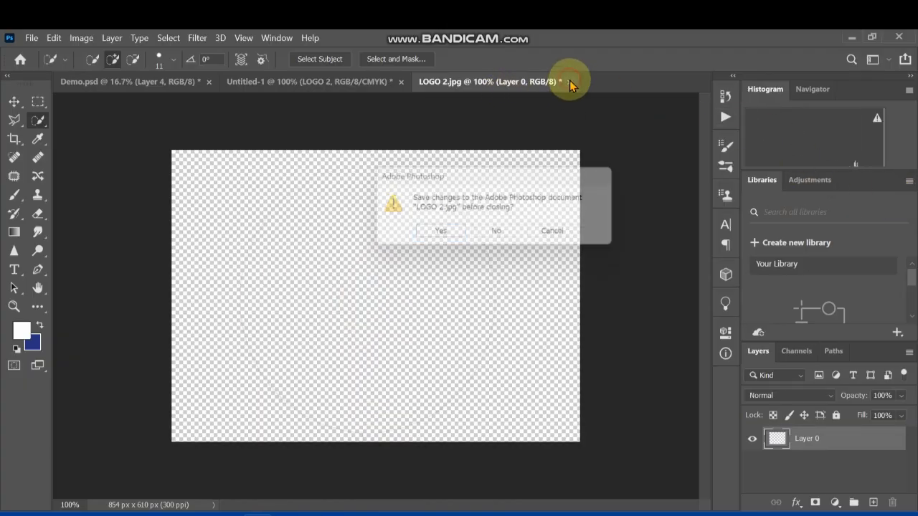
pyautogui.click(499, 235)
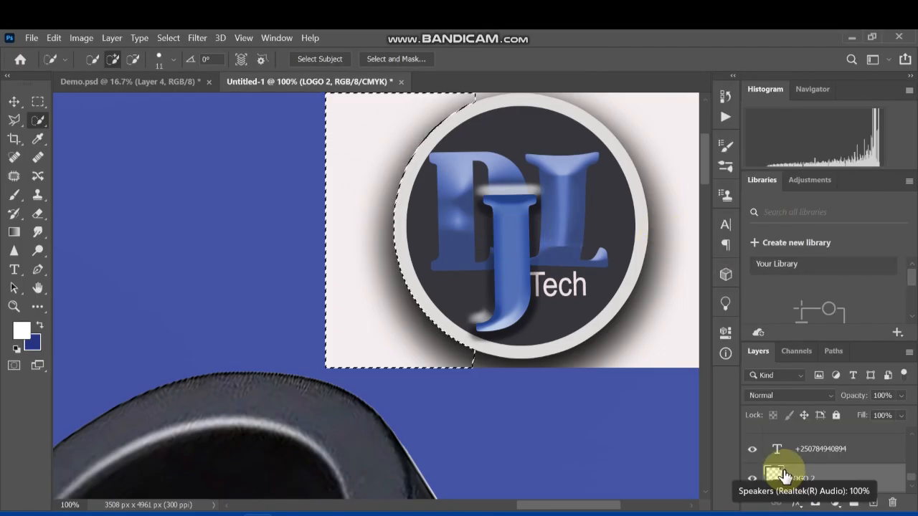
# Try again to delete the selected background from the flyer's LOGO 2 layer, and clear the selection
pyautogui.press('Delete')
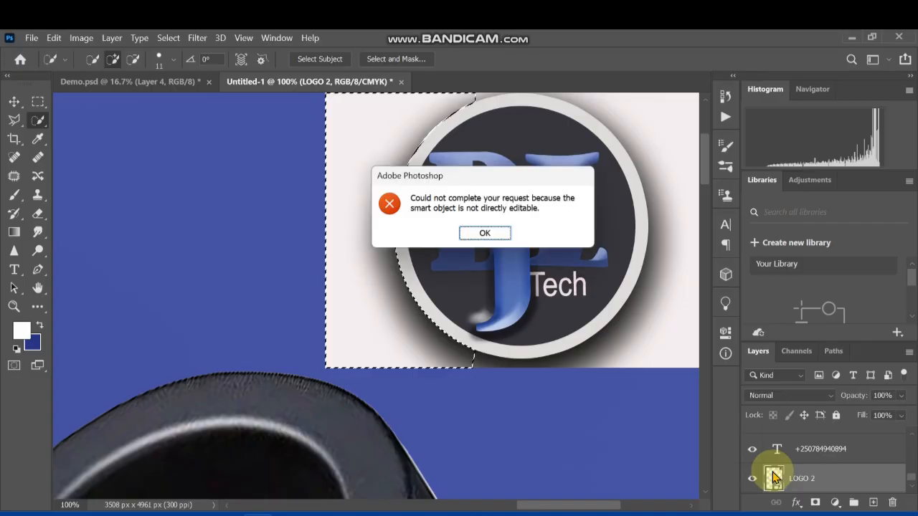
pyautogui.click(509, 237)
pyautogui.hotkey('ctrl', 'd')
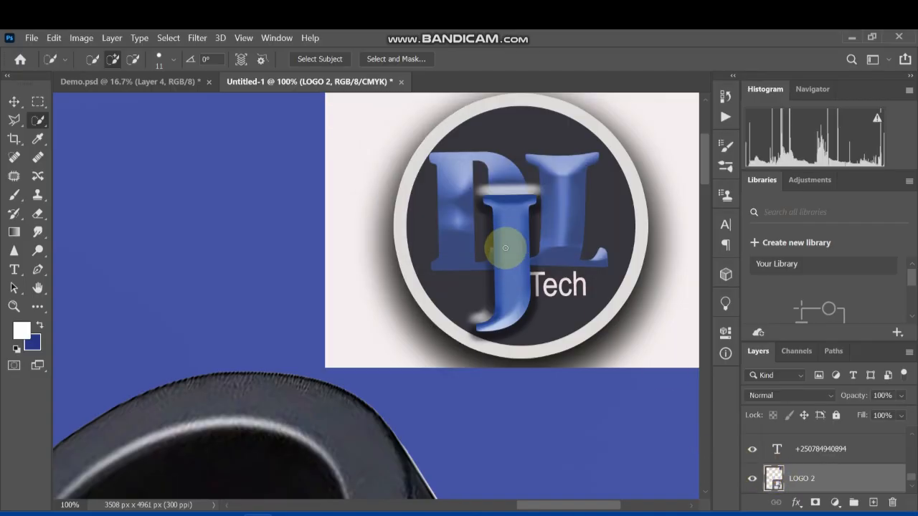
# Hide the LOGO 2 layer and paste the cut-out badge into the flyer directly above Layer 0
pyautogui.click(750, 480)
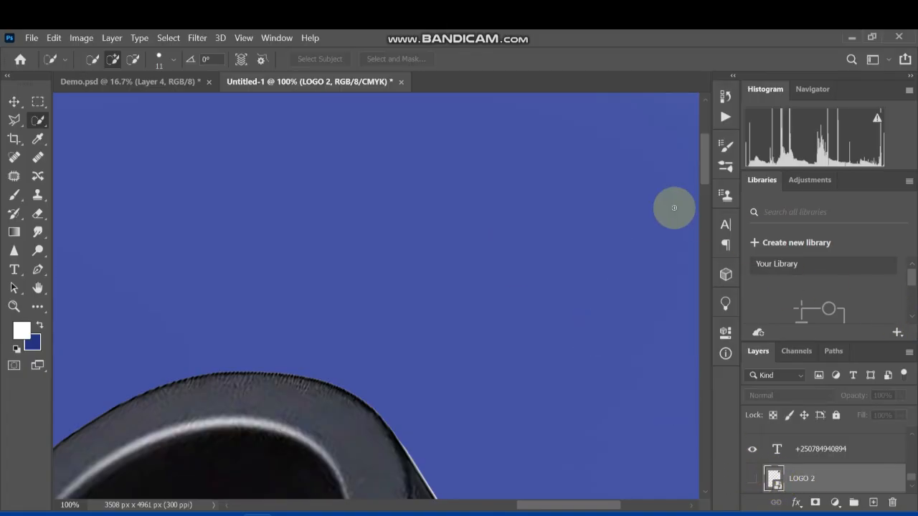
pyautogui.click(14, 104)
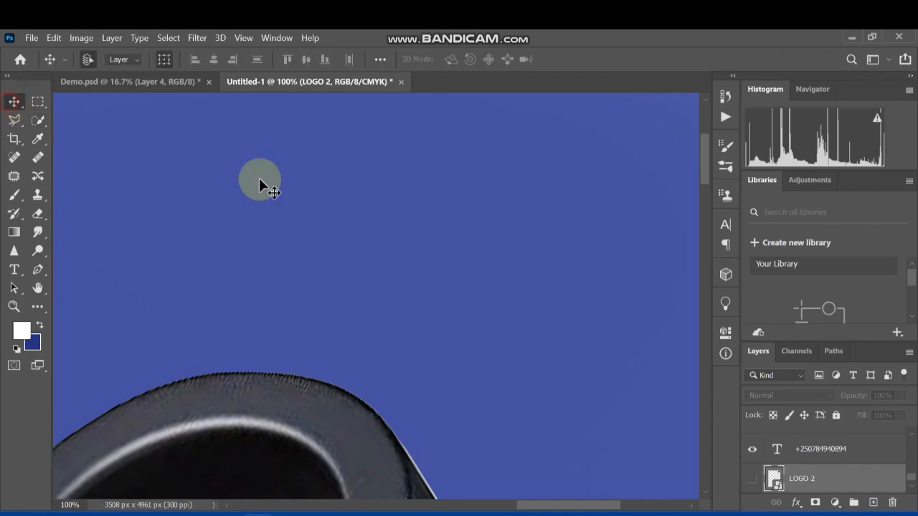
pyautogui.click(508, 256)
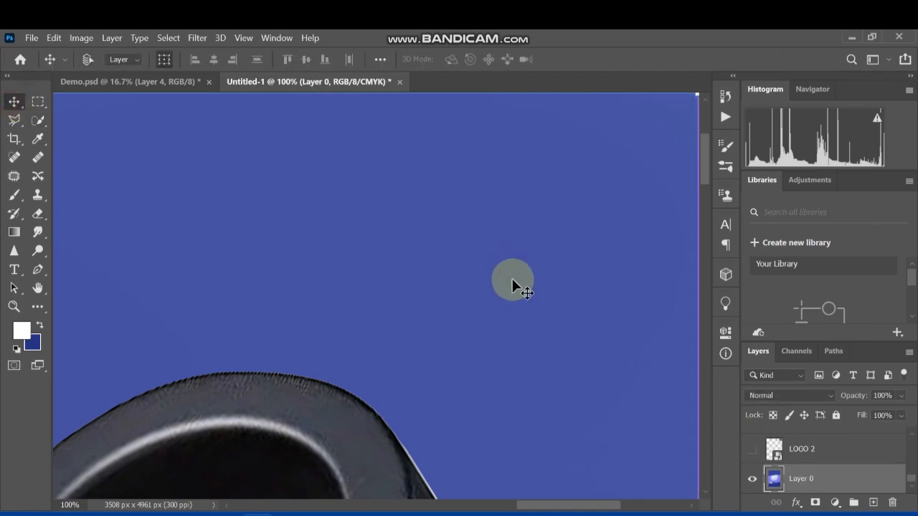
pyautogui.hotkey('ctrl', 'v')
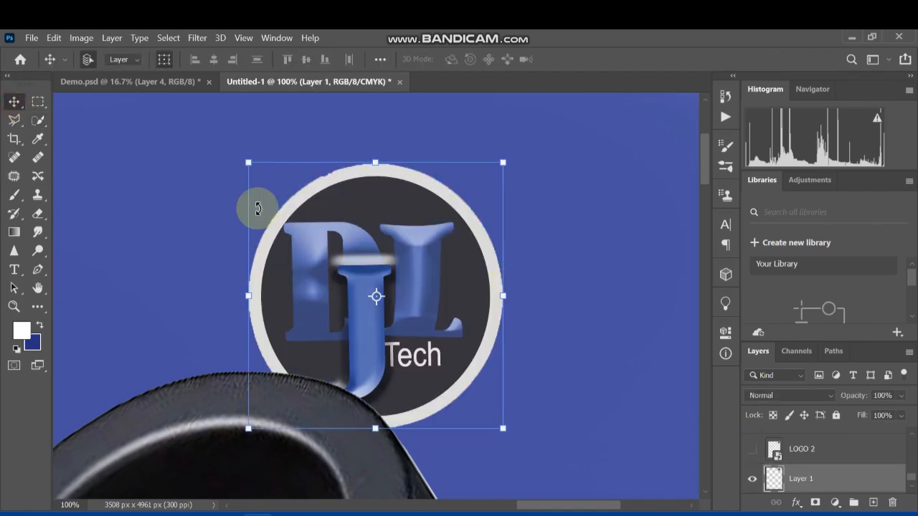
# Scale the badge to 73.78% and place it in the flyer's upper-right corner, fully inside the edges
pyautogui.moveTo(413, 203); pyautogui.dragTo(595, 138)
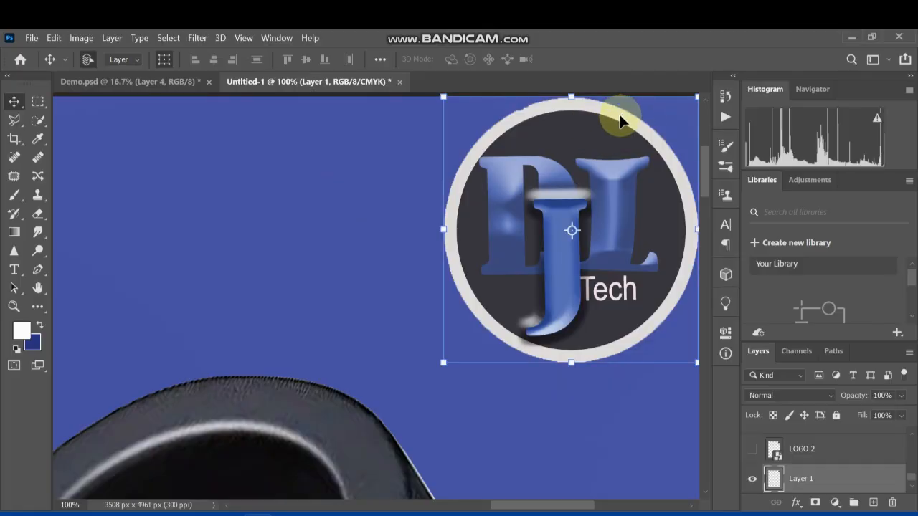
pyautogui.moveTo(694, 96); pyautogui.dragTo(614, 174)
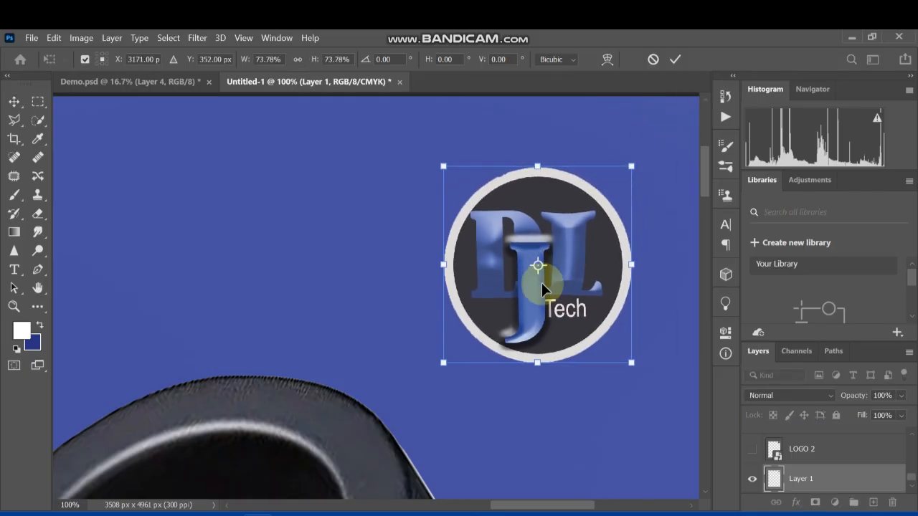
pyautogui.moveTo(542, 274); pyautogui.dragTo(604, 214)
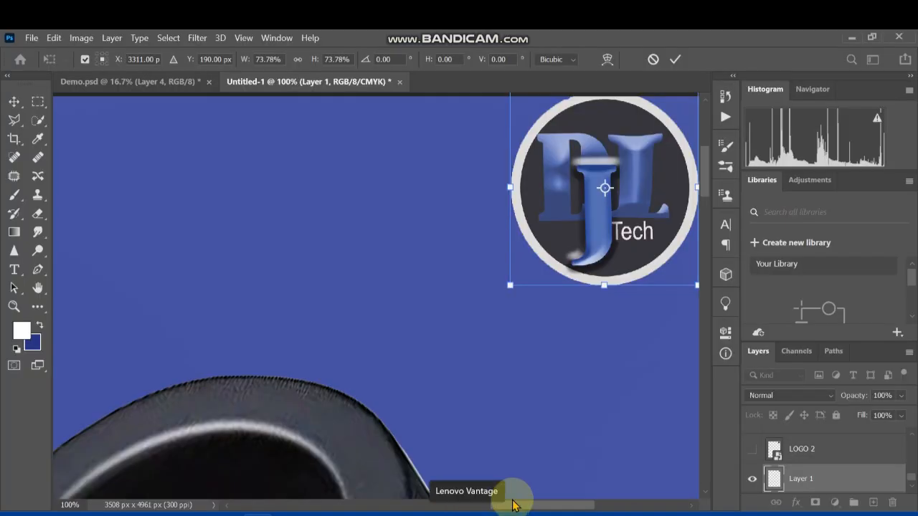
pyautogui.moveTo(529, 509); pyautogui.dragTo(563, 508)
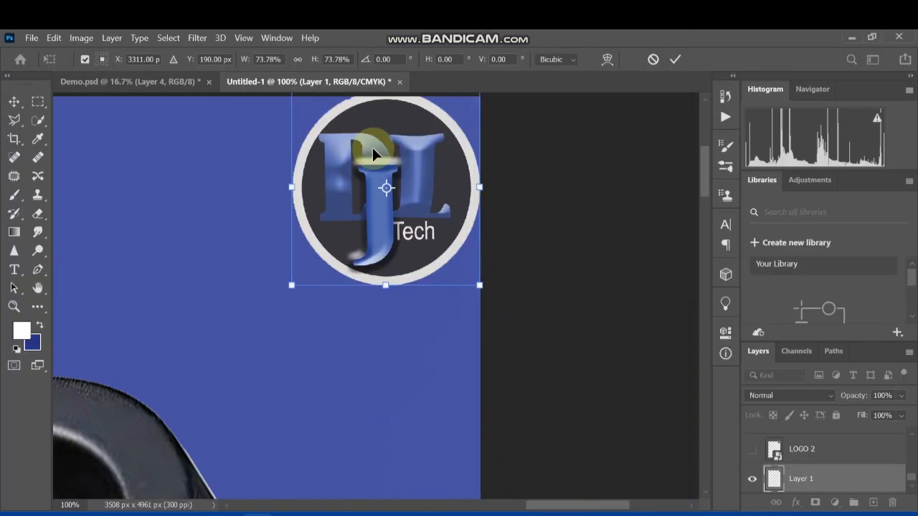
pyautogui.moveTo(711, 174); pyautogui.dragTo(707, 164)
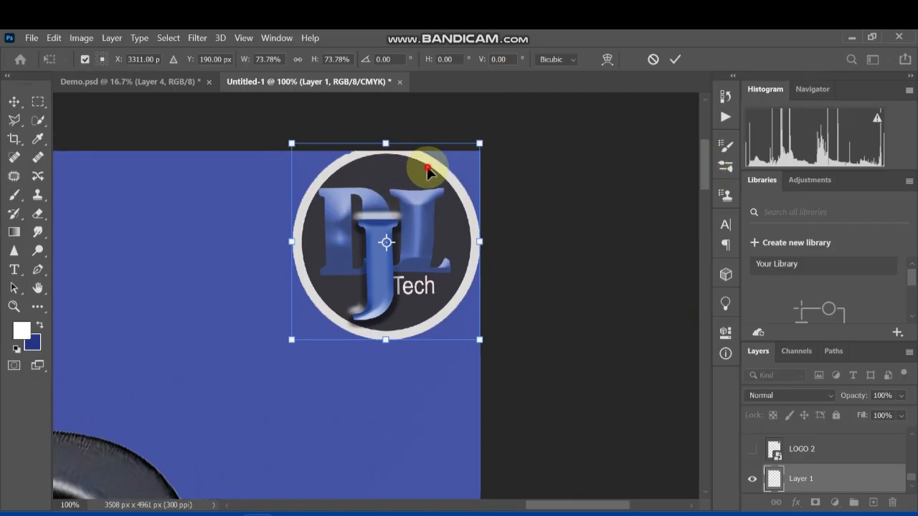
pyautogui.moveTo(427, 165); pyautogui.dragTo(420, 178)
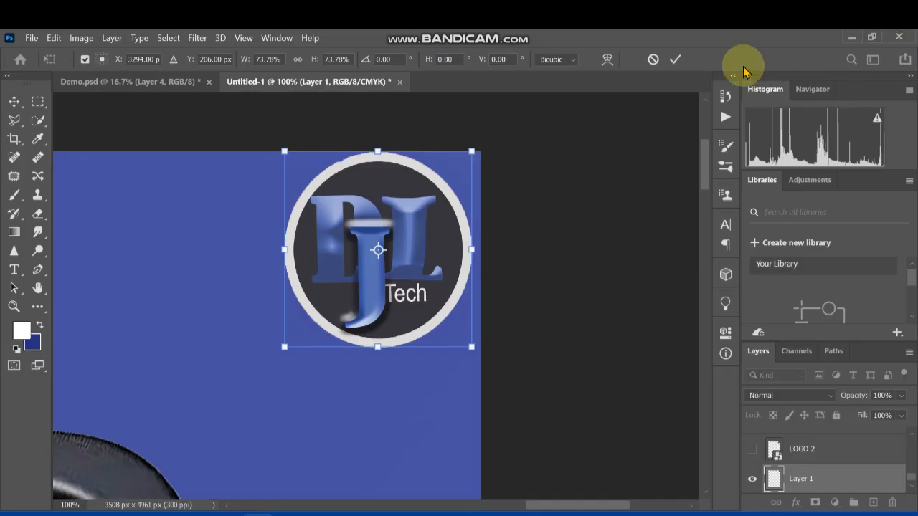
pyautogui.click(674, 59)
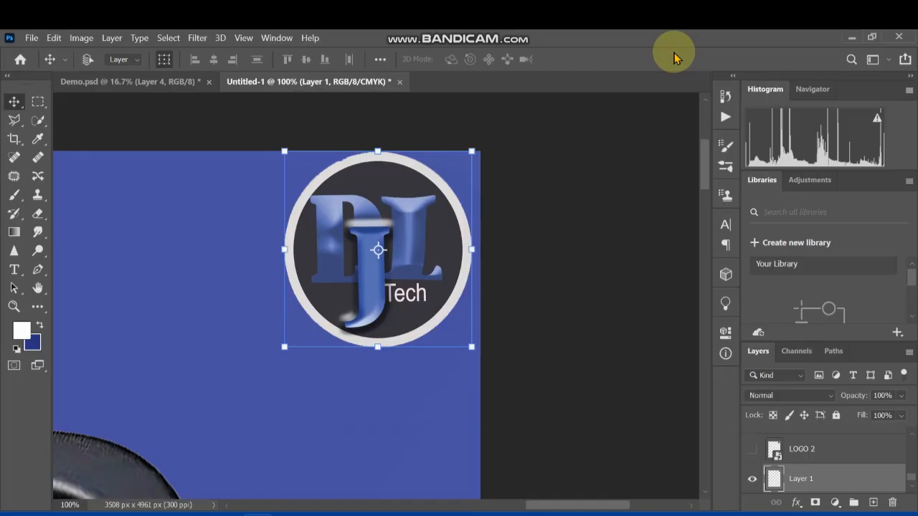
# Nudge the badge slightly down from the flyer's top edge and clear the layer selection
pyautogui.hotkey('ctrl', '-')
pyautogui.hotkey('ctrl', '-')
pyautogui.hotkey('ctrl', '-')
pyautogui.hotkey('ctrl', '-')
pyautogui.hotkey('ctrl', '-')
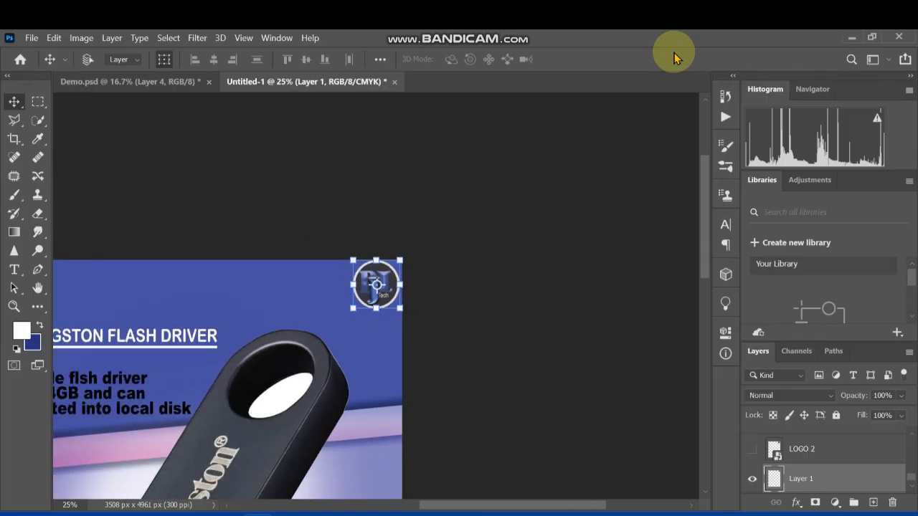
pyautogui.hotkey('ctrl', '-')
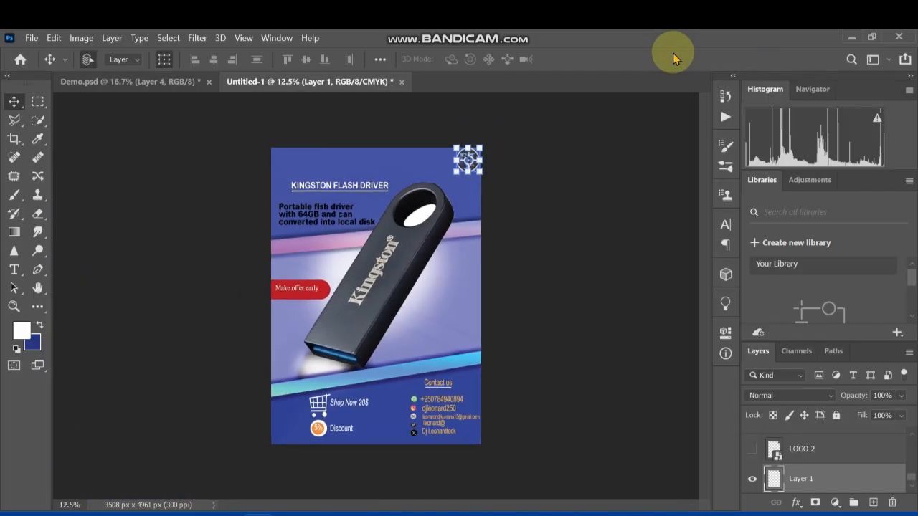
pyautogui.click(559, 179)
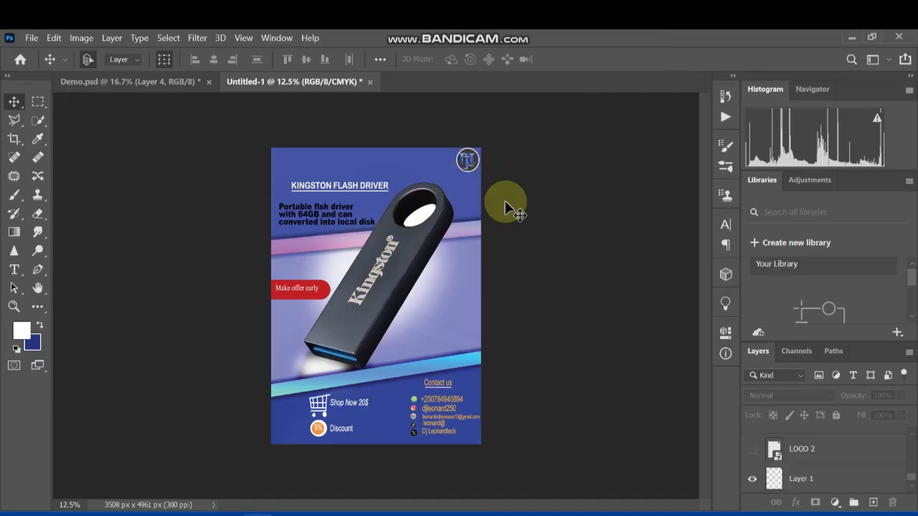
pyautogui.click(469, 162)
pyautogui.press('Down')
pyautogui.press('Down')
pyautogui.press('Down')
pyautogui.press('Down')
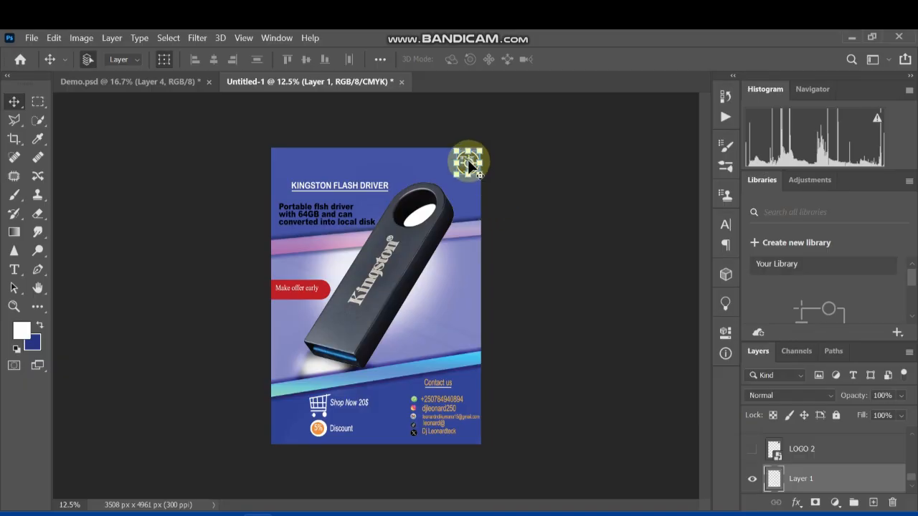
pyautogui.click(430, 172)
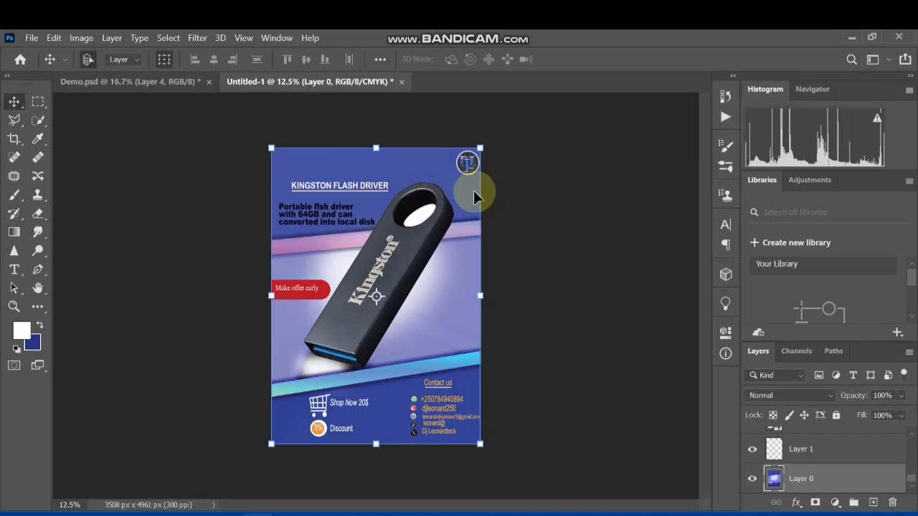
pyautogui.click(539, 265)
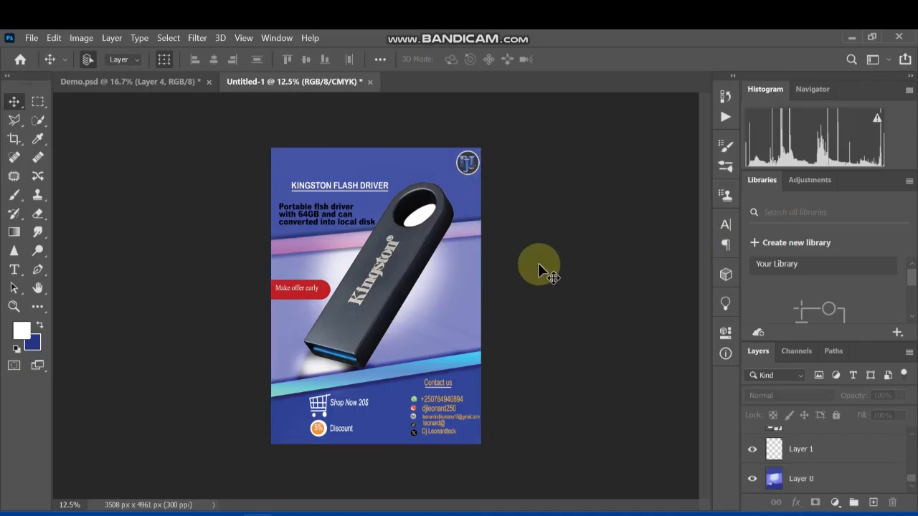
# Nudge the badge slightly inward from the flyer's right edge and a little lower, and deselect it
pyautogui.click(467, 169)
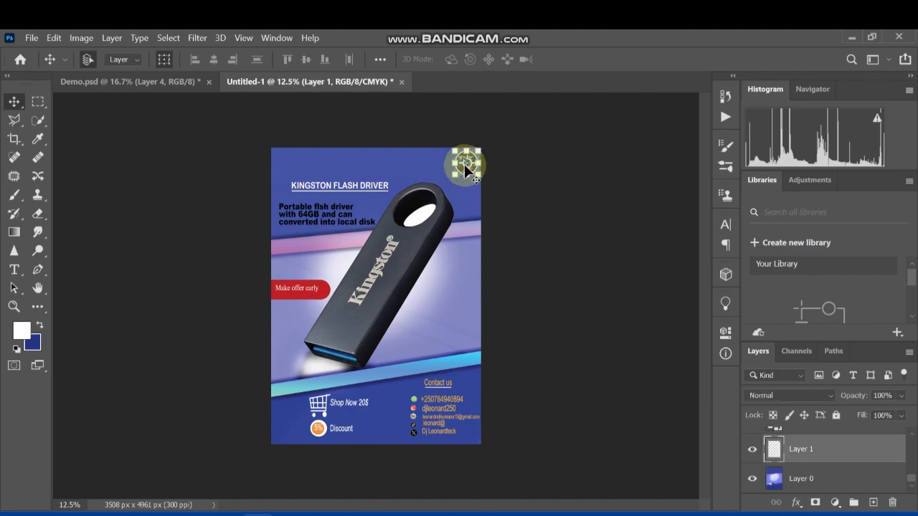
pyautogui.click(528, 207)
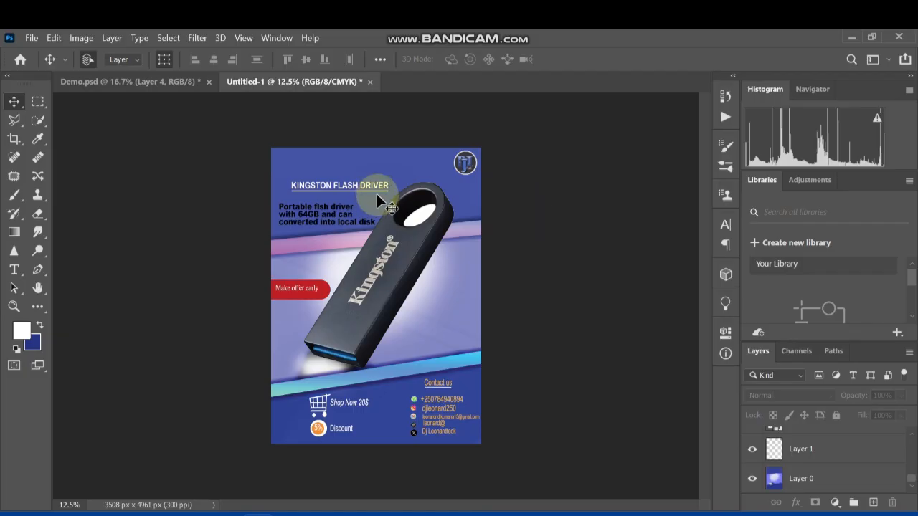
pyautogui.click(467, 169)
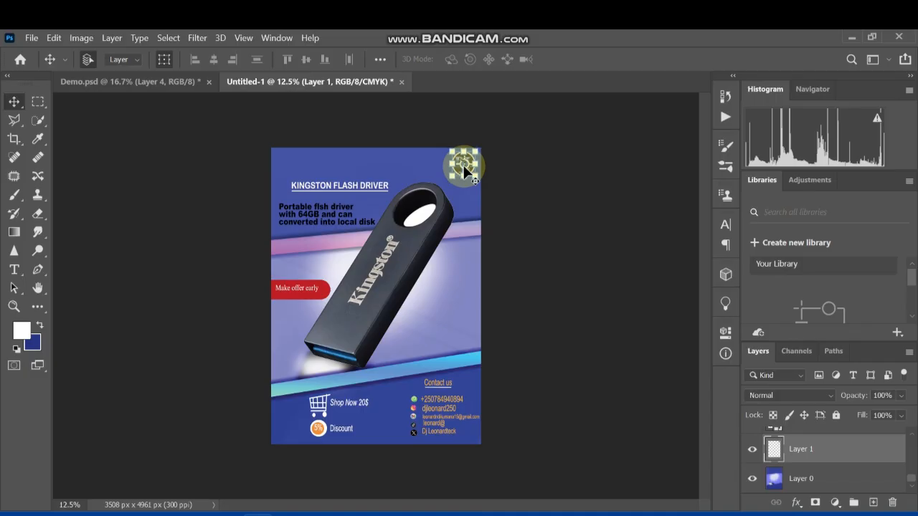
pyautogui.click(521, 147)
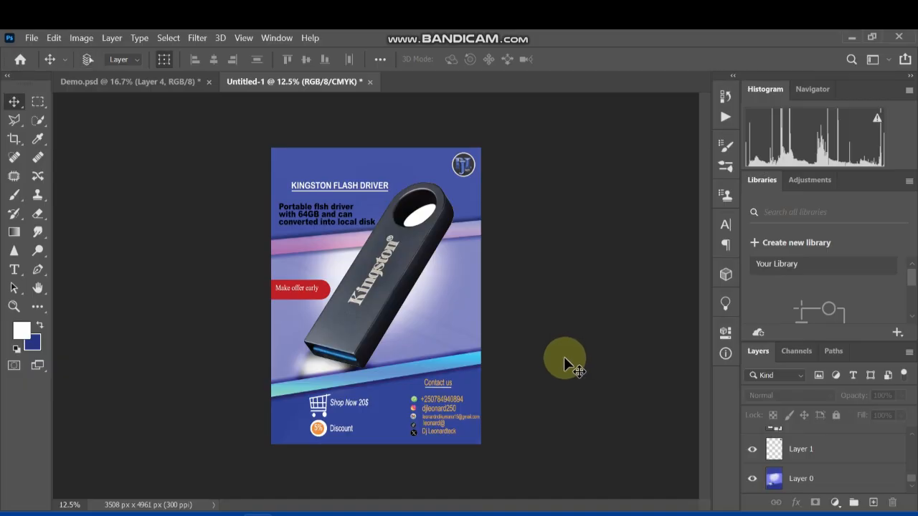
pyautogui.hotkey('ctrl', '+')
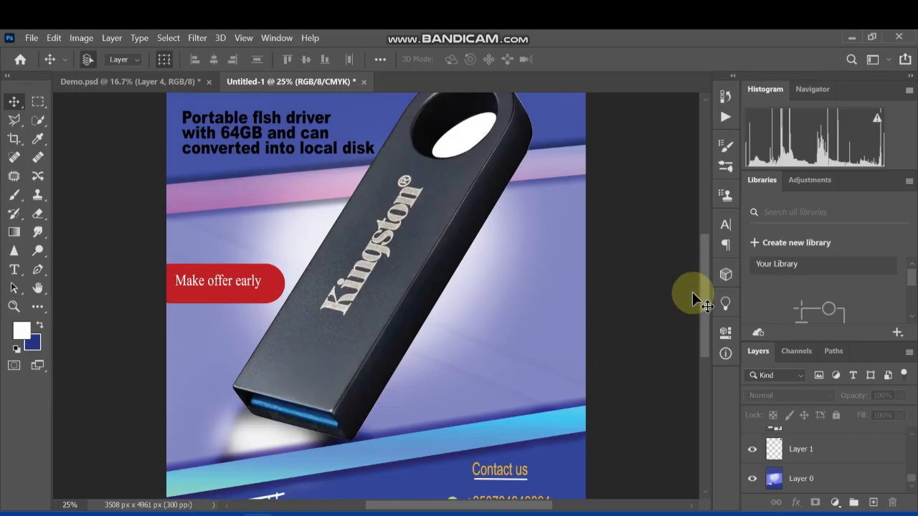
pyautogui.moveTo(707, 320); pyautogui.dragTo(704, 298)
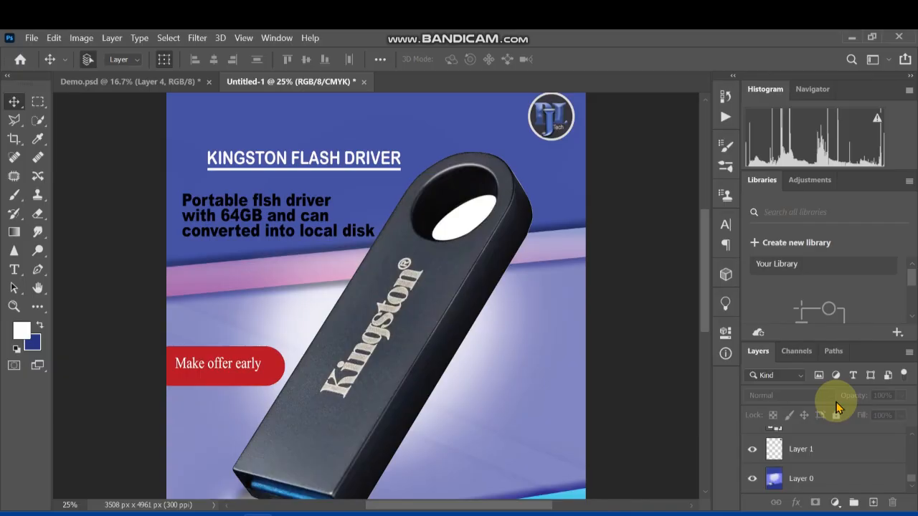
pyautogui.hotkey('ctrl', '-')
pyautogui.hotkey('ctrl', '-')
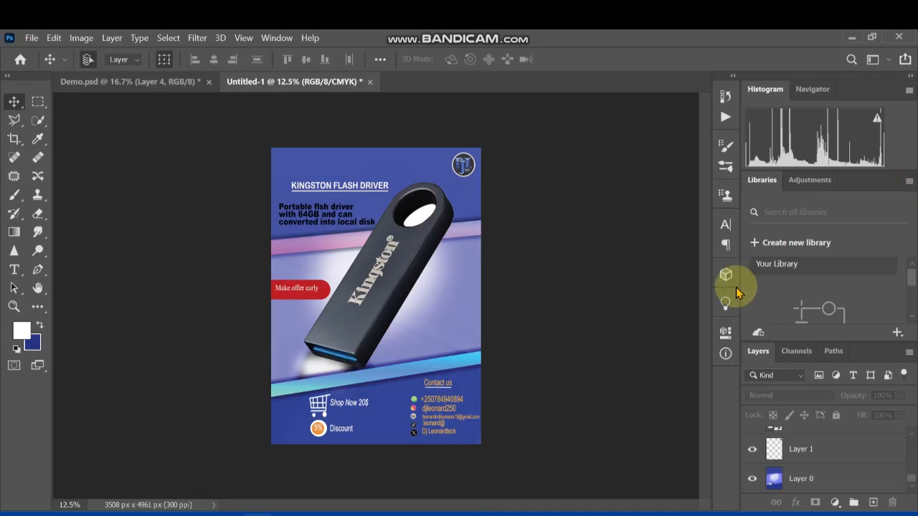
# Save the flyer on the computer as a Photoshop file named Postercard, with Maximize Compatibility on
pyautogui.hotkey('ctrl', 's')
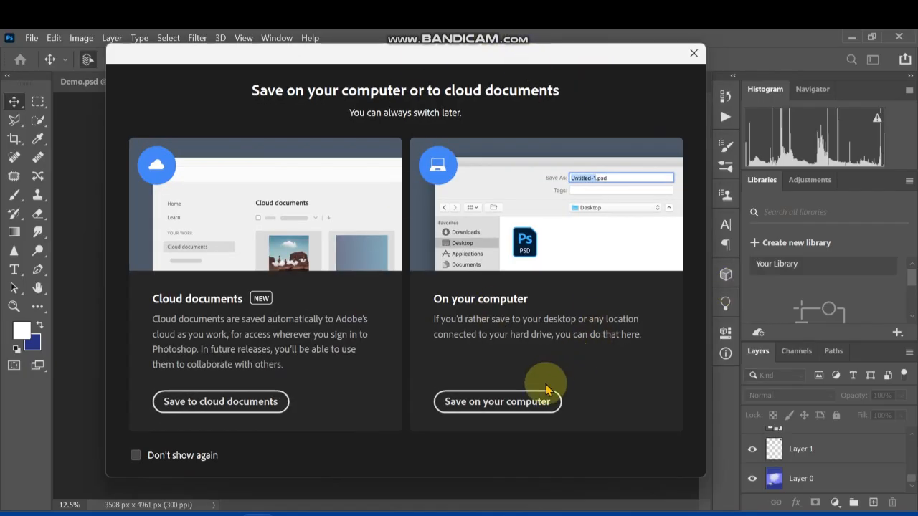
pyautogui.click(504, 396)
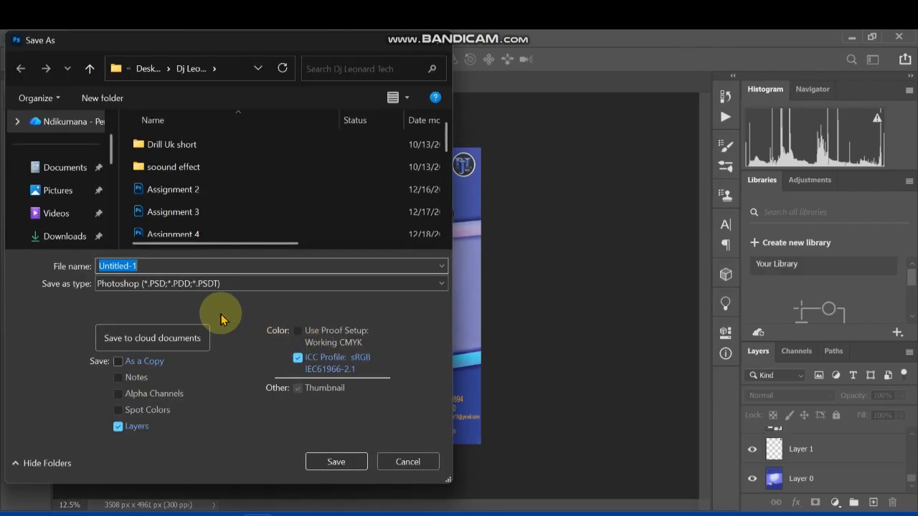
pyautogui.press('BackSpace')
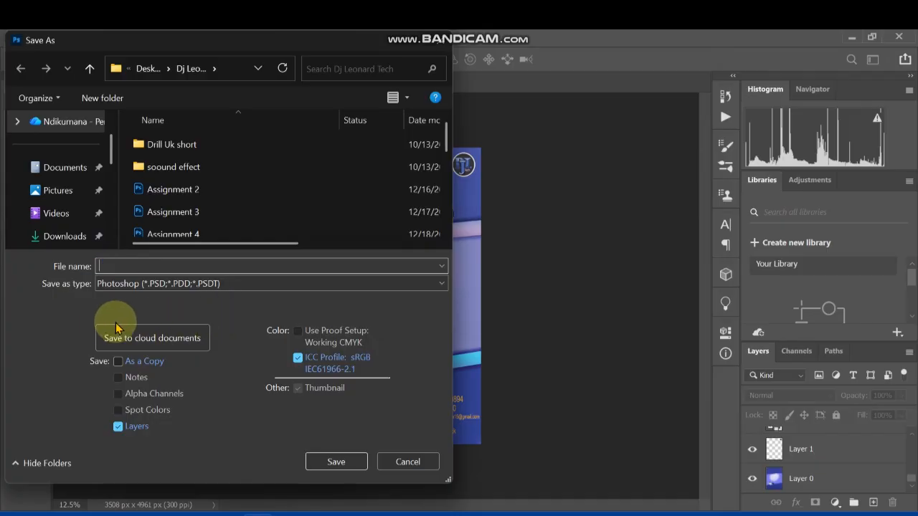
pyautogui.press('capslock')
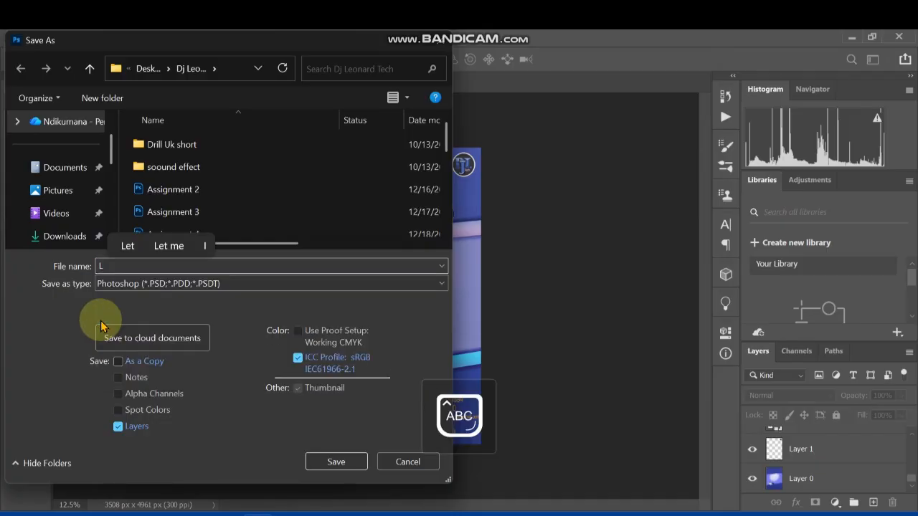
pyautogui.press('BackSpace')
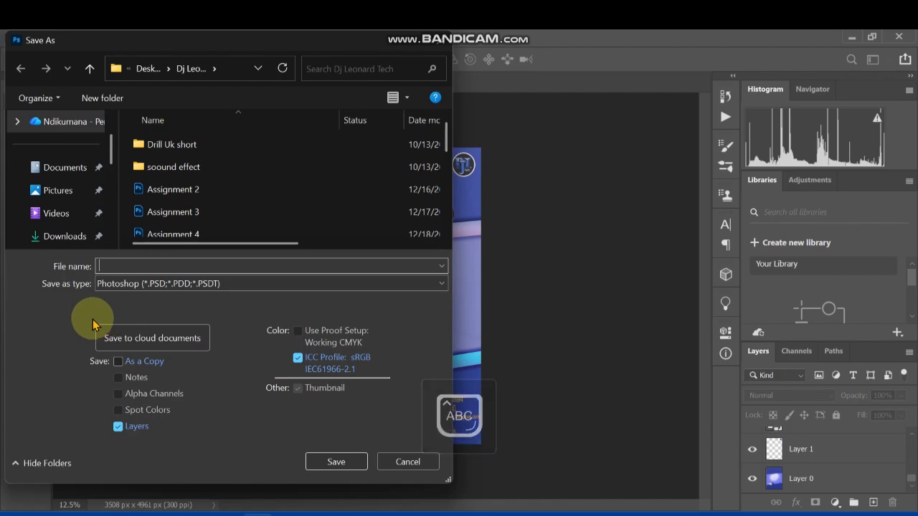
pyautogui.write('P')
pyautogui.press('capslock')
pyautogui.write('os')
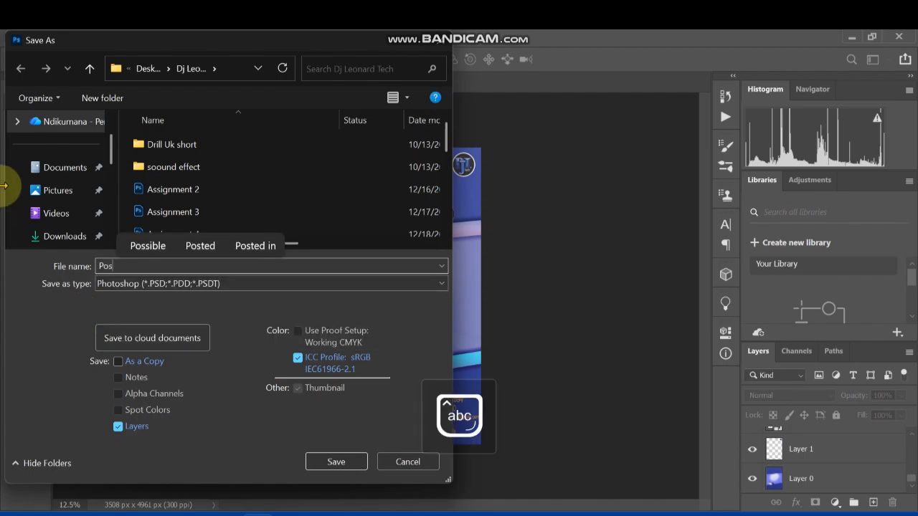
pyautogui.write('terc')
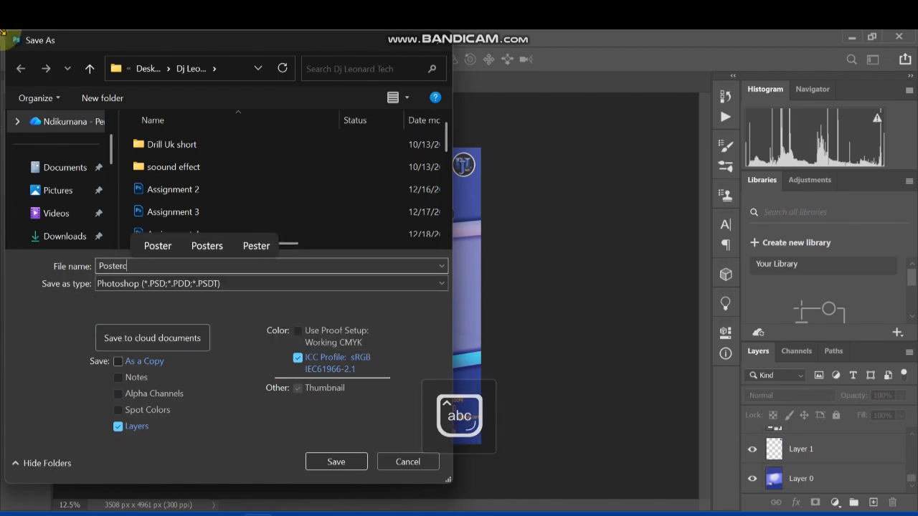
pyautogui.write('ard')
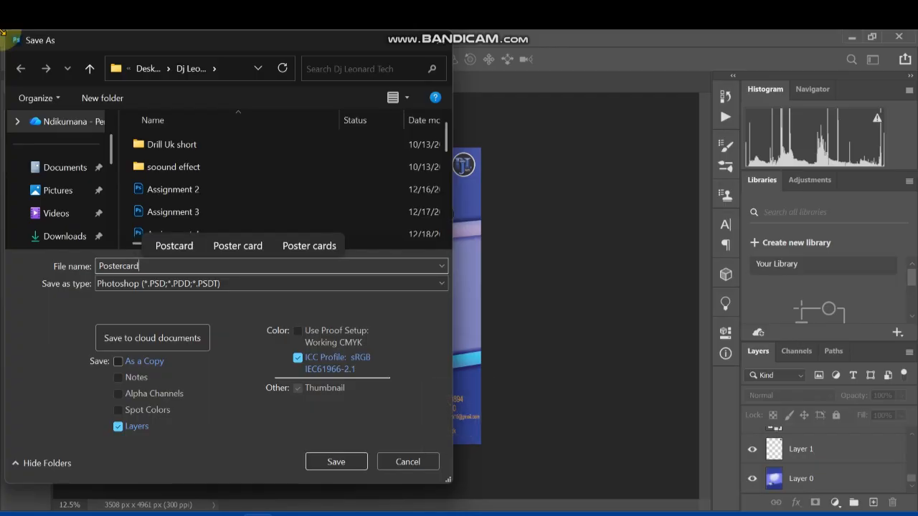
pyautogui.click(317, 462)
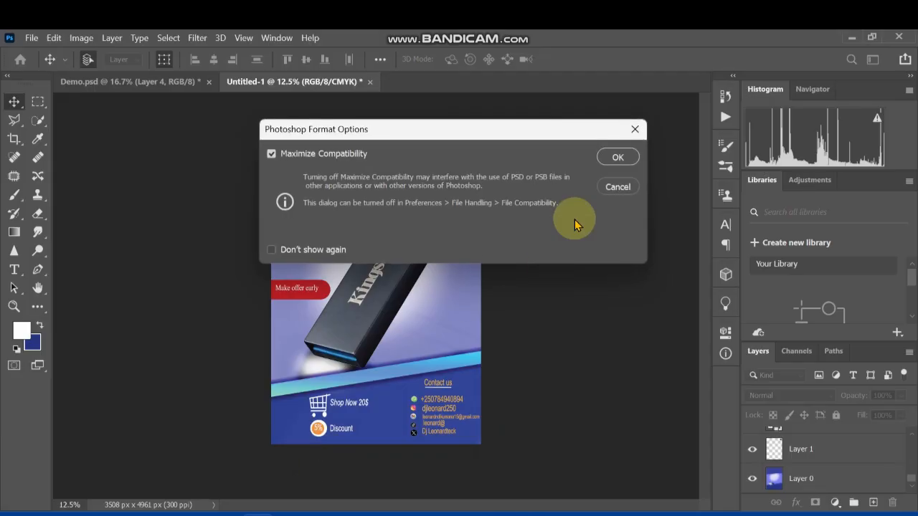
pyautogui.click(614, 157)
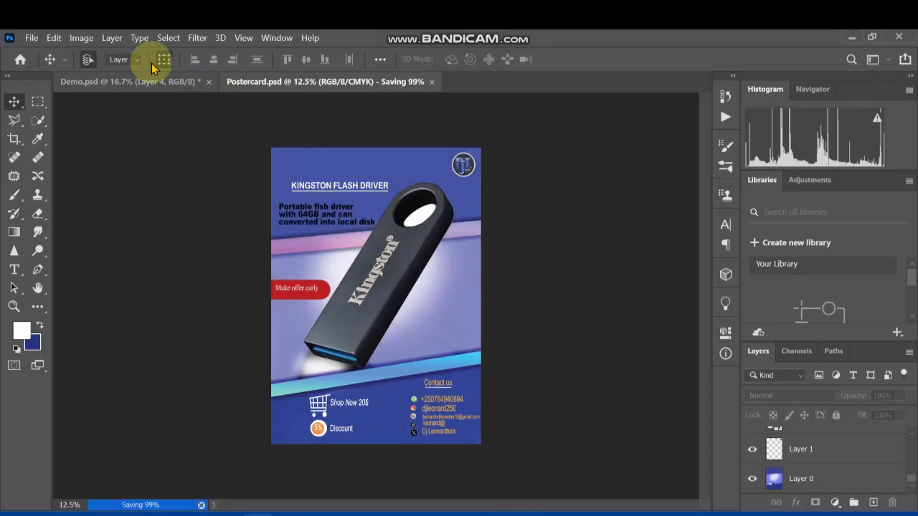
# Save a copy of the flyer on the computer as a JPEG named Postercard, with Maximum quality 12 and Baseline ("Standard") format
pyautogui.click(31, 38)
pyautogui.click(62, 205)
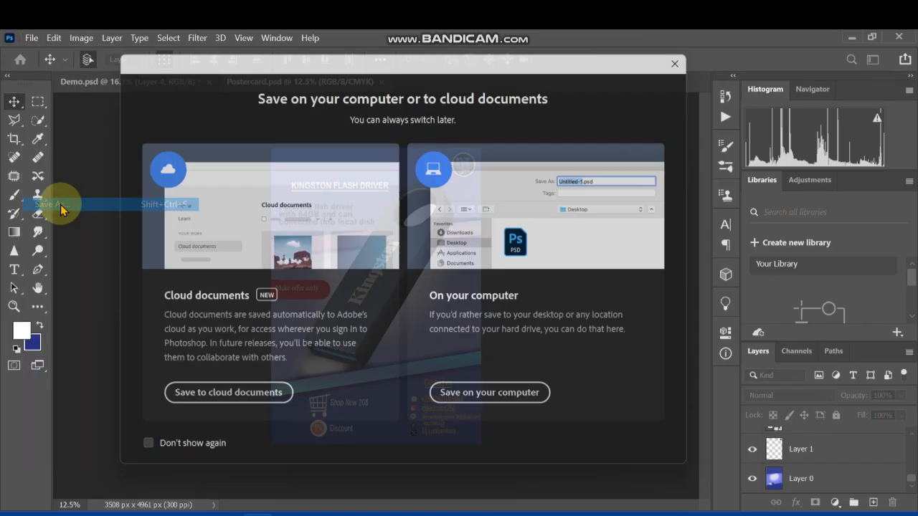
pyautogui.click(490, 399)
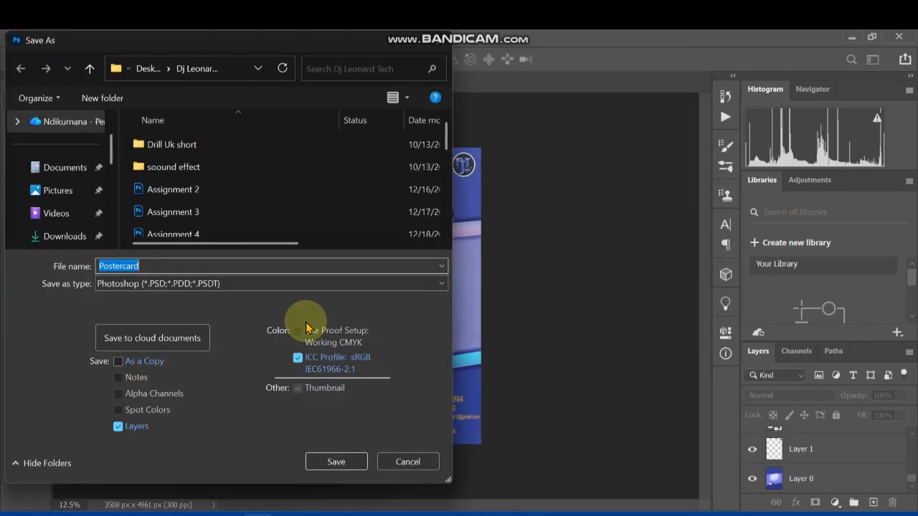
pyautogui.click(382, 284)
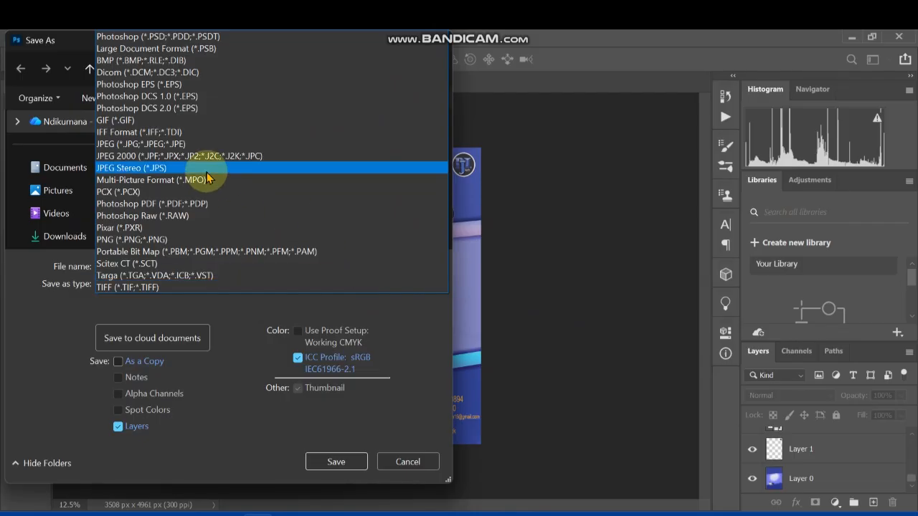
pyautogui.click(177, 146)
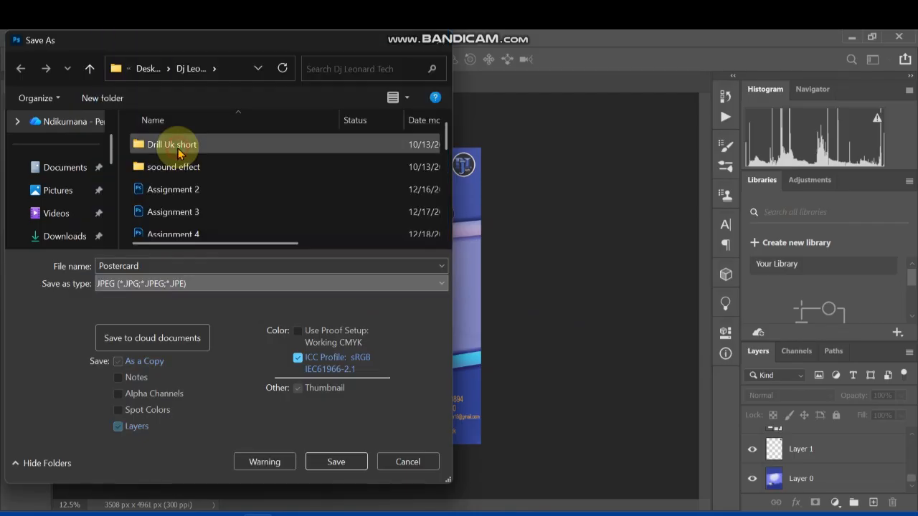
pyautogui.click(355, 463)
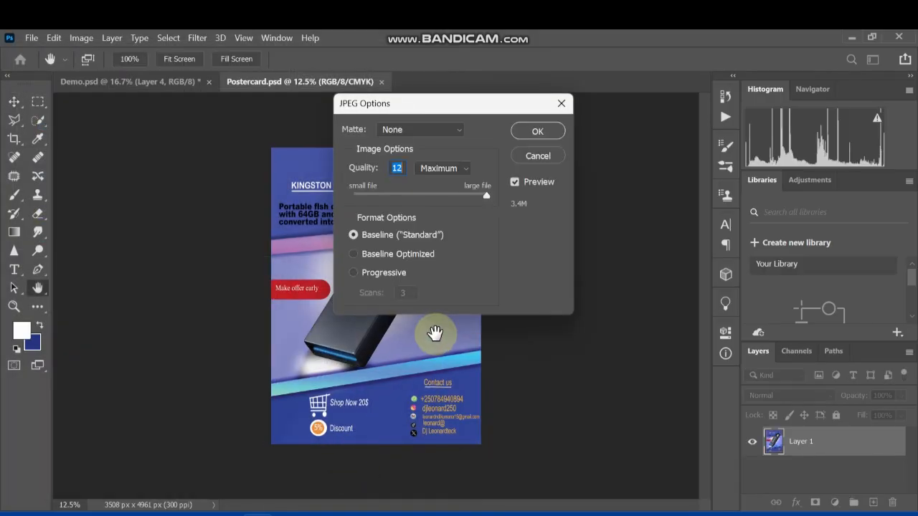
pyautogui.click(521, 131)
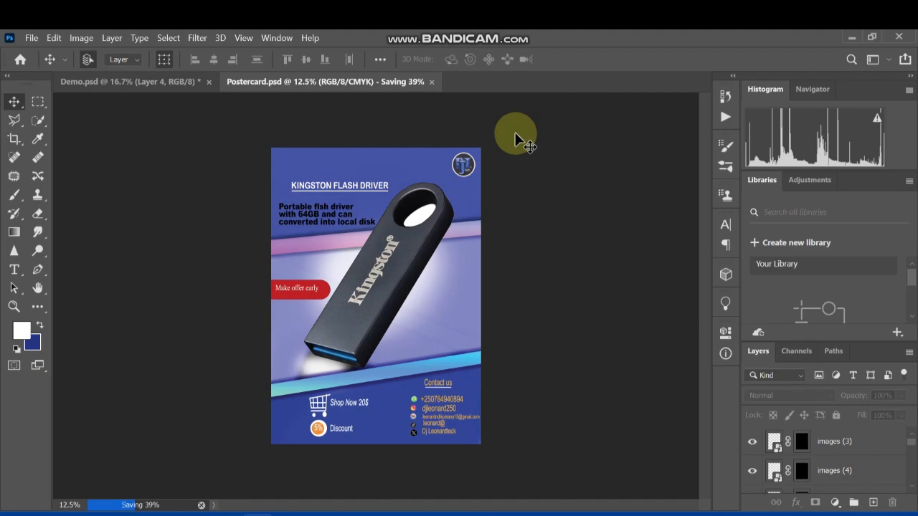
# Quit Photoshop, saving the changes to Demo.psd
pyautogui.click(902, 35)
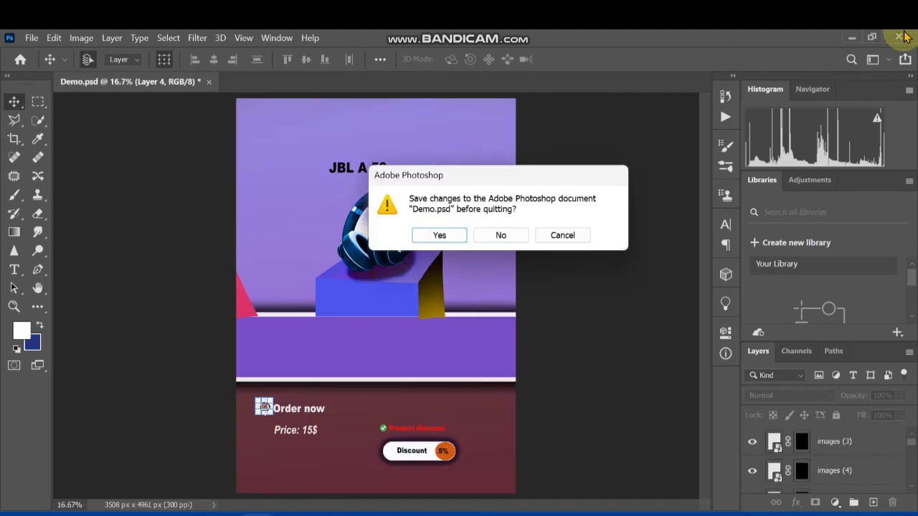
pyautogui.click(457, 244)
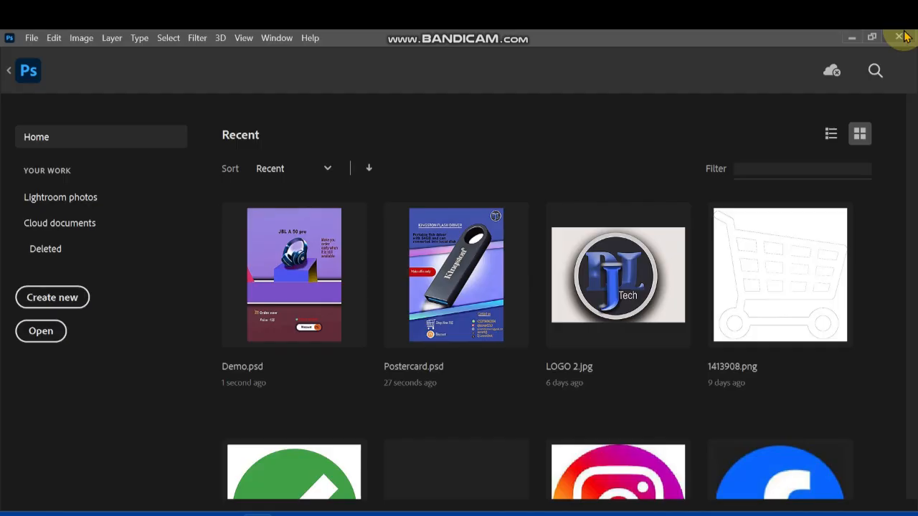
pyautogui.click(908, 33)
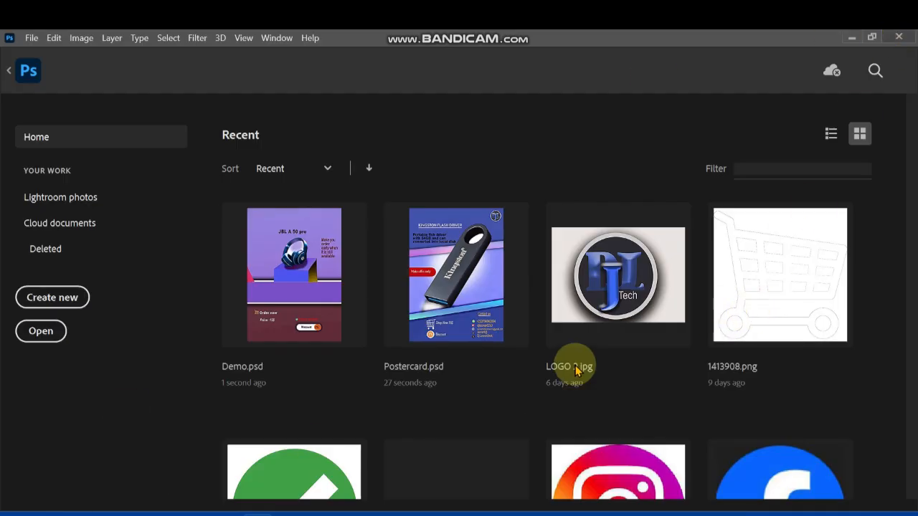
pyautogui.click(900, 40)
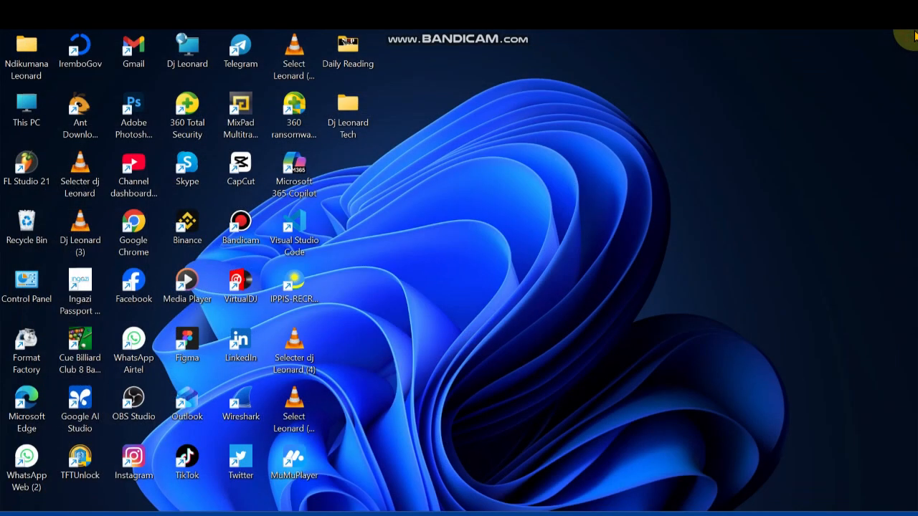
# Switch to File Explorer, find the exported Postercard JPEG in the Desktop subfolder where it was saved, and open it in the image viewer
pyautogui.click(154, 511)
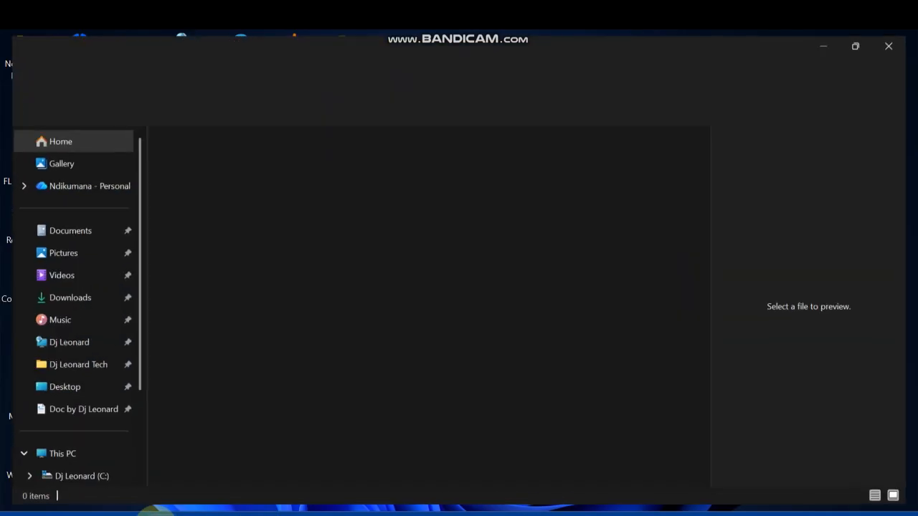
pyautogui.click(68, 419)
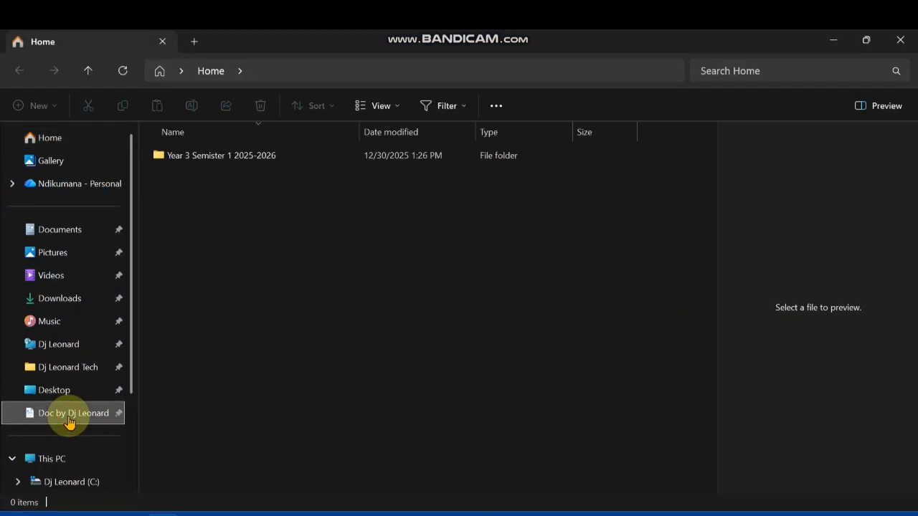
pyautogui.click(245, 156)
pyautogui.doubleClick(244, 156)
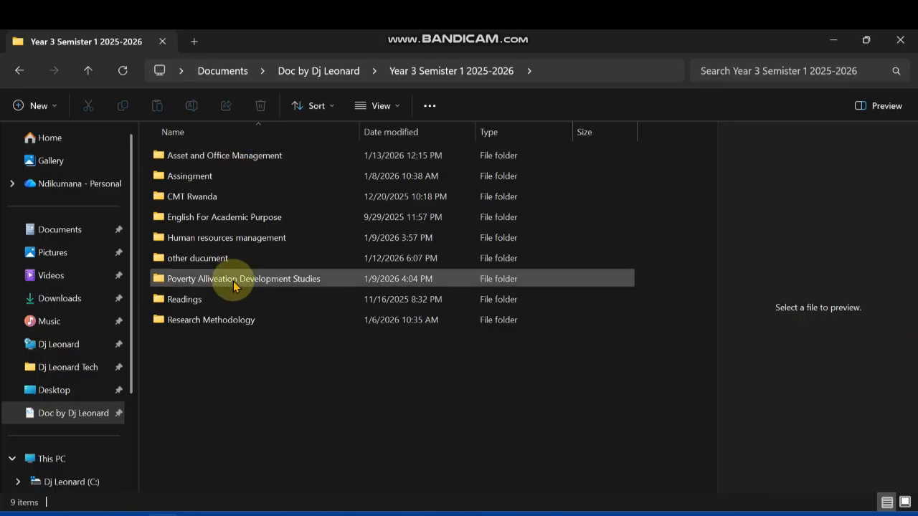
pyautogui.click(82, 370)
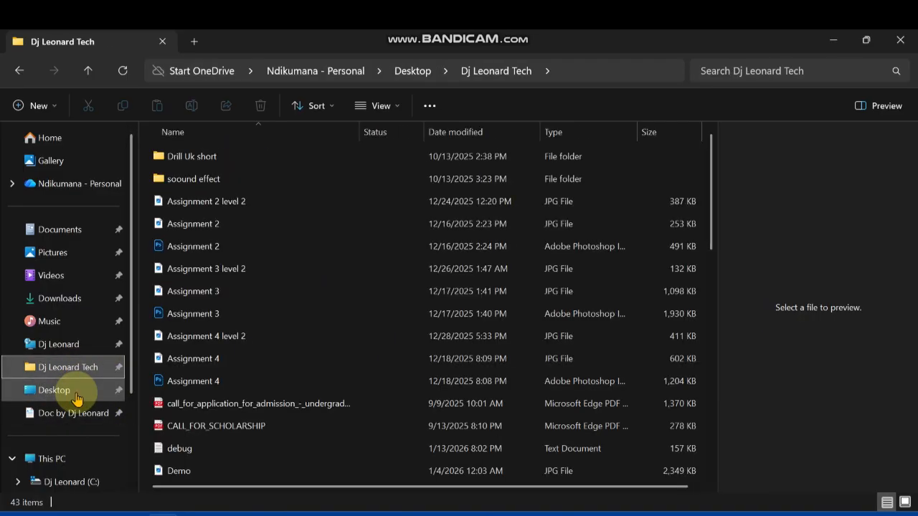
pyautogui.scroll(-5, 273, 390)
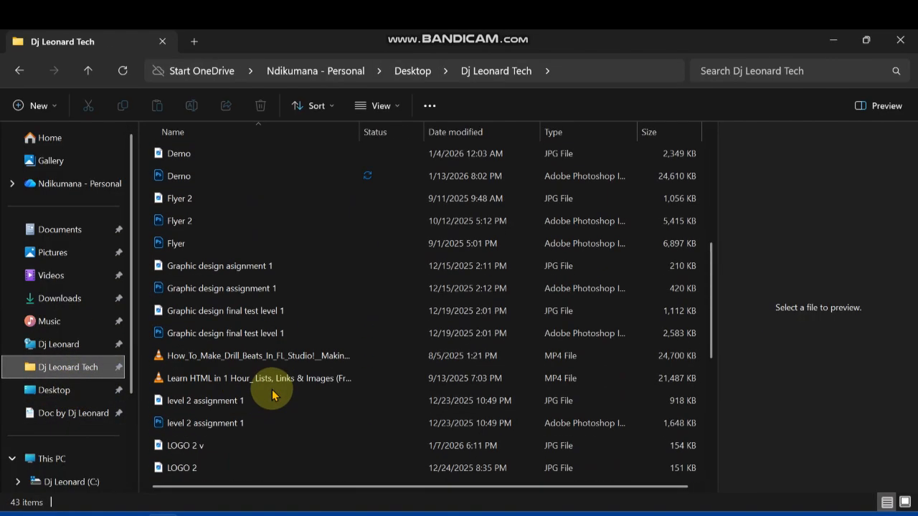
pyautogui.scroll(-5, 272, 393)
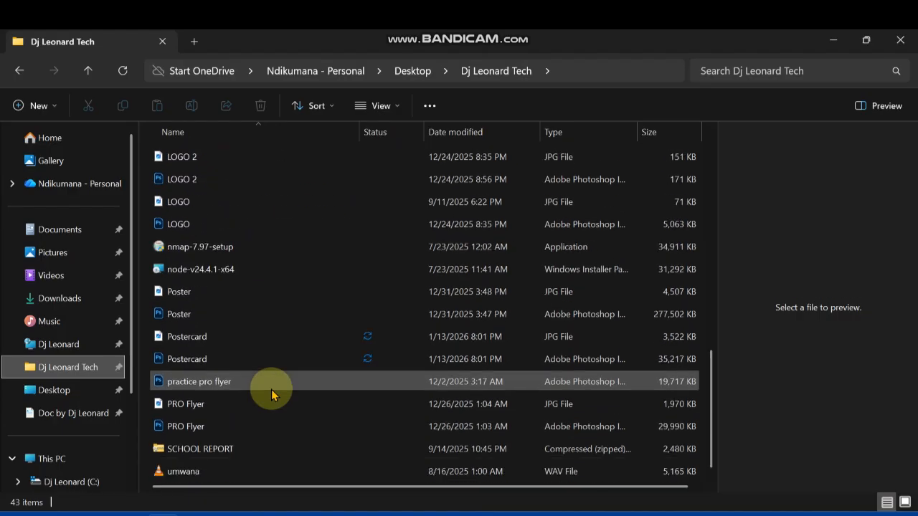
pyautogui.click(174, 337)
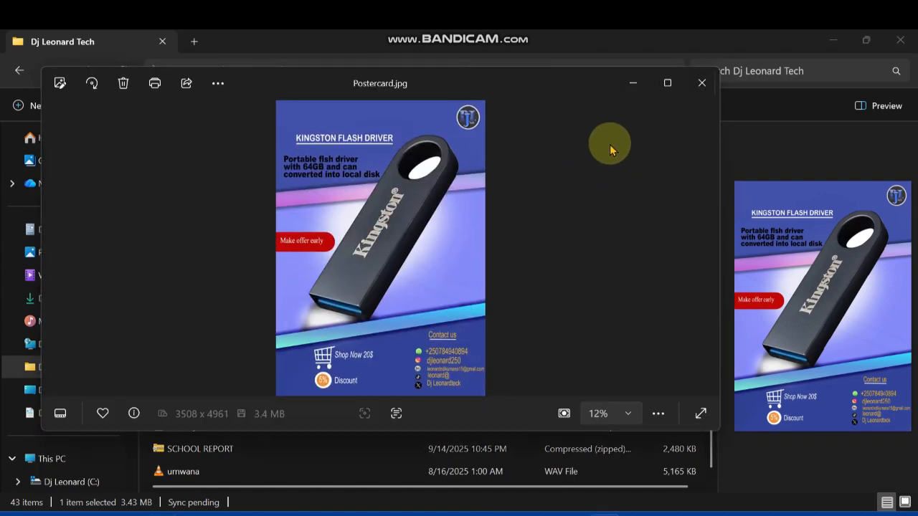
# Examine the exported Postercard.jpg in a maximized window, checking the flash drive and contact details up close and the whole layout
pyautogui.click(667, 84)
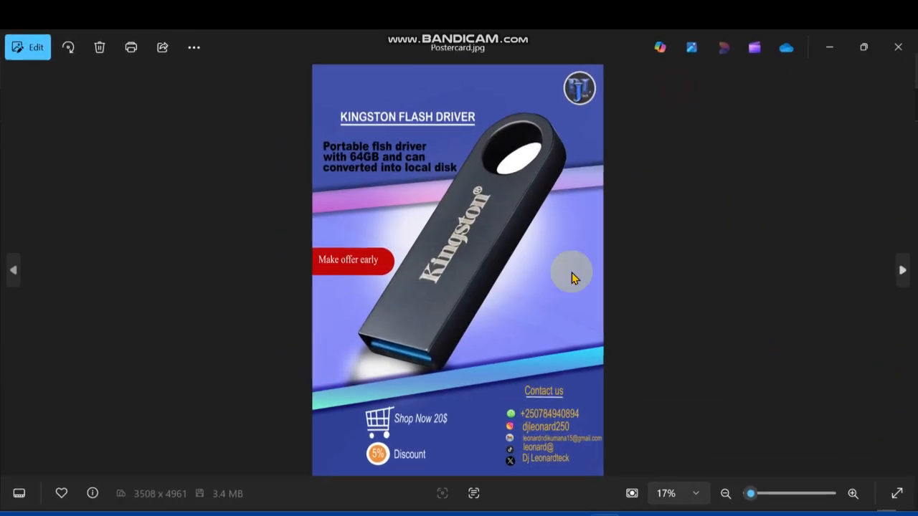
pyautogui.scroll(3, 554, 364)
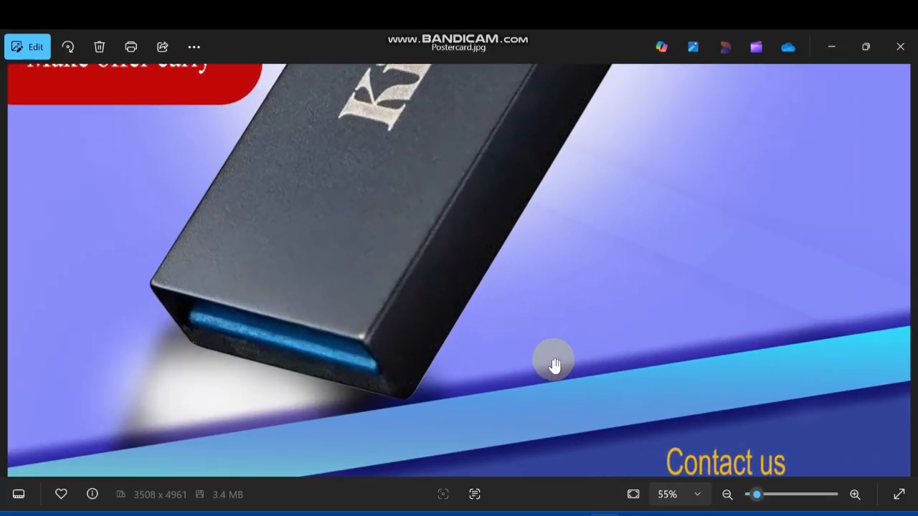
pyautogui.scroll(-3, 553, 363)
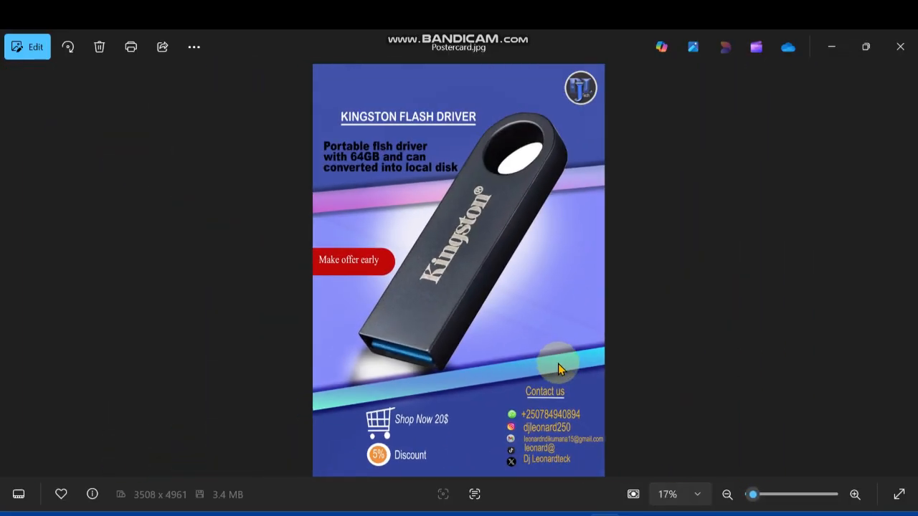
pyautogui.scroll(1, 559, 369)
pyautogui.scroll(-1, 560, 426)
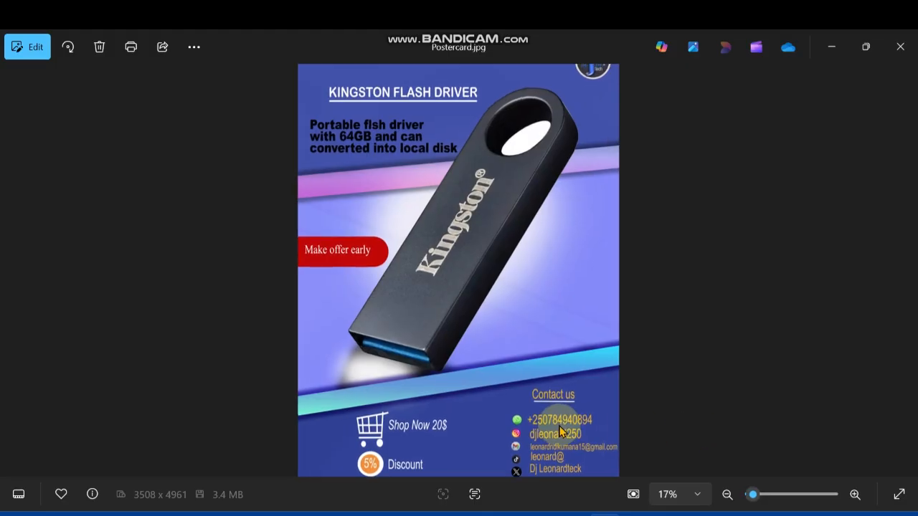
pyautogui.moveTo(758, 495); pyautogui.dragTo(758, 501)
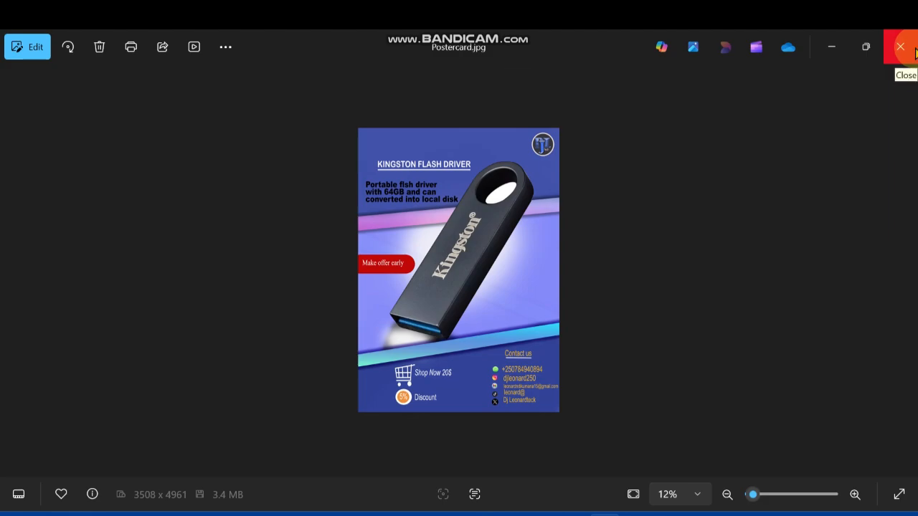
pyautogui.moveTo(604, 514)
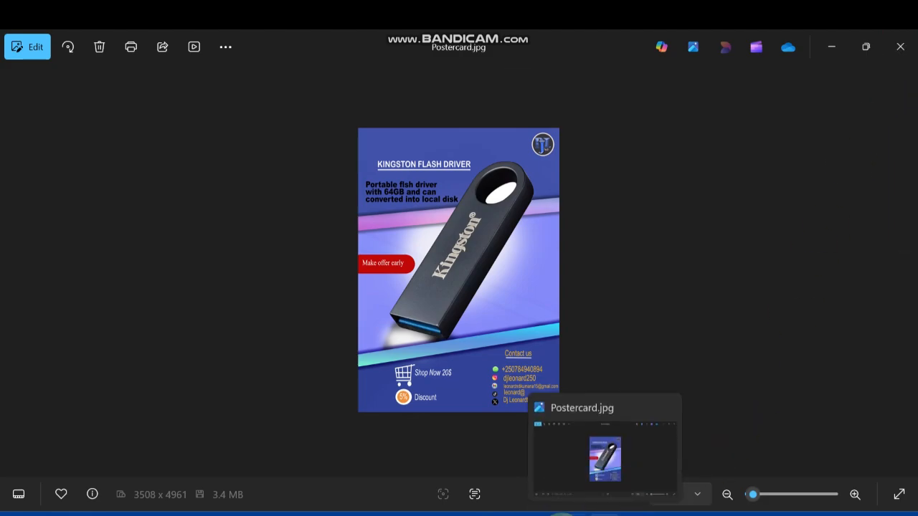